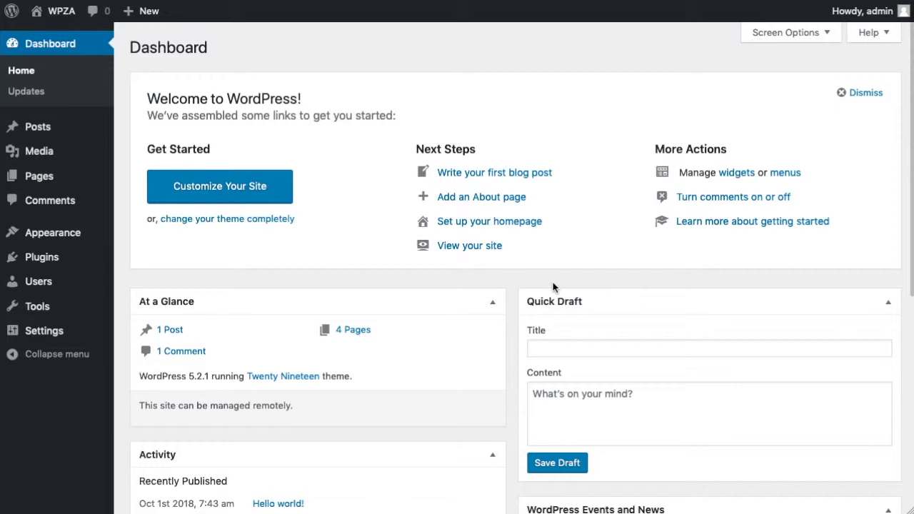
# Create a new post and title it "Step by Step Post Video".
pyautogui.moveTo(44, 134)
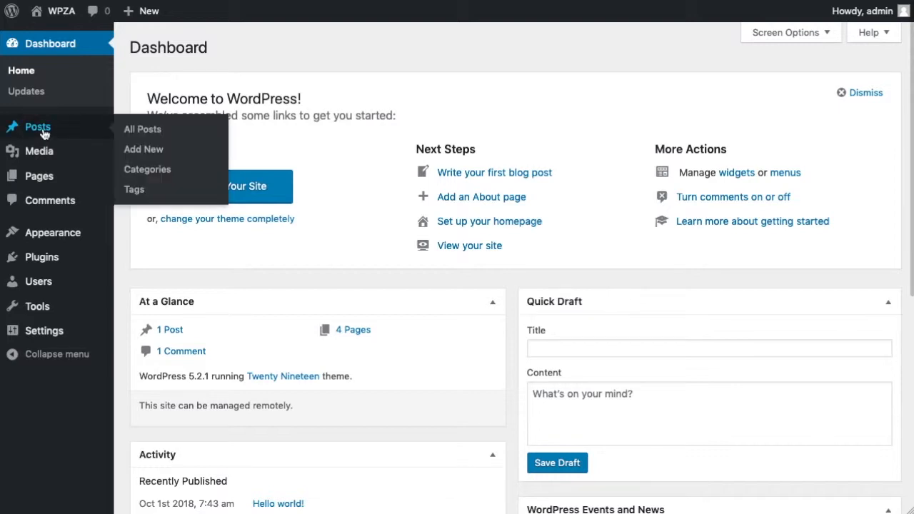
pyautogui.click(157, 134)
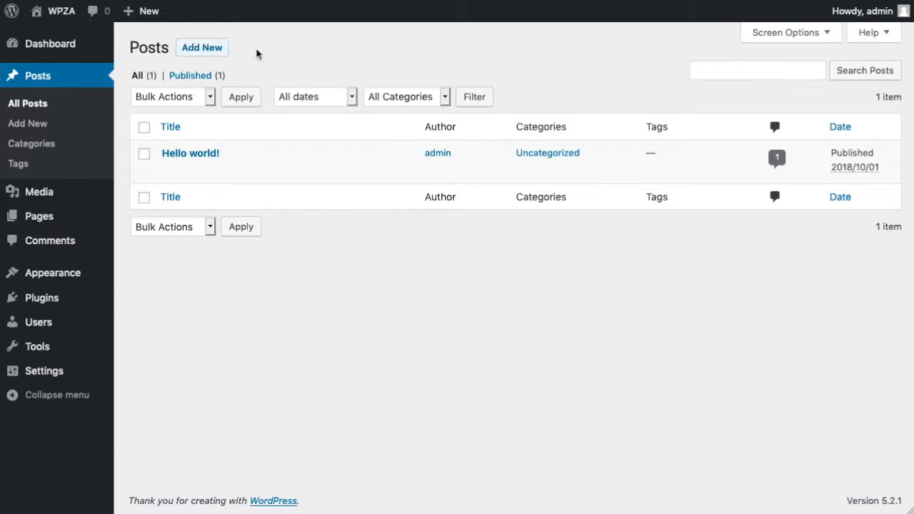
pyautogui.click(198, 49)
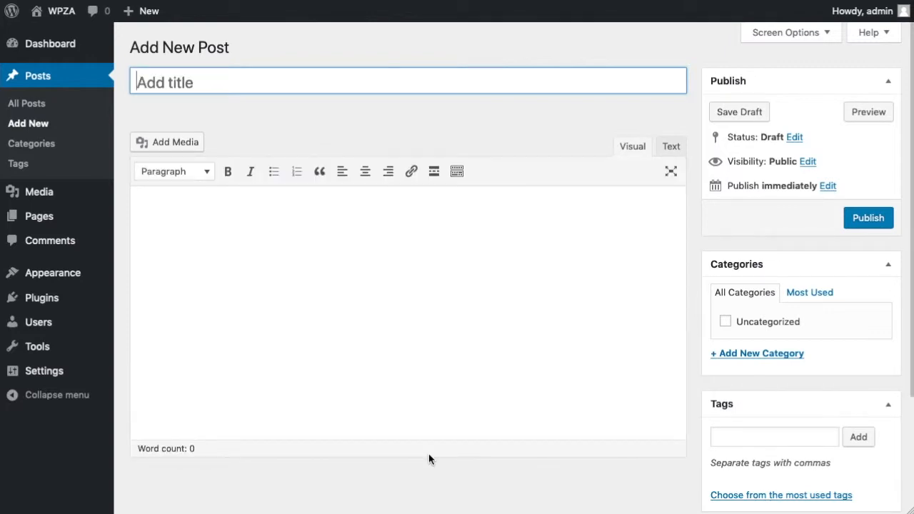
pyautogui.click(211, 84)
pyautogui.write('S')
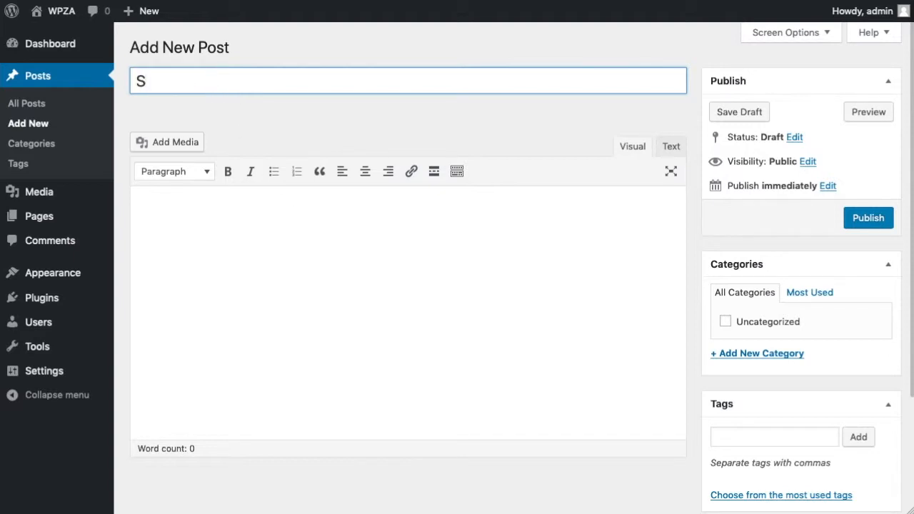
pyautogui.write('tep by Step by Ste')
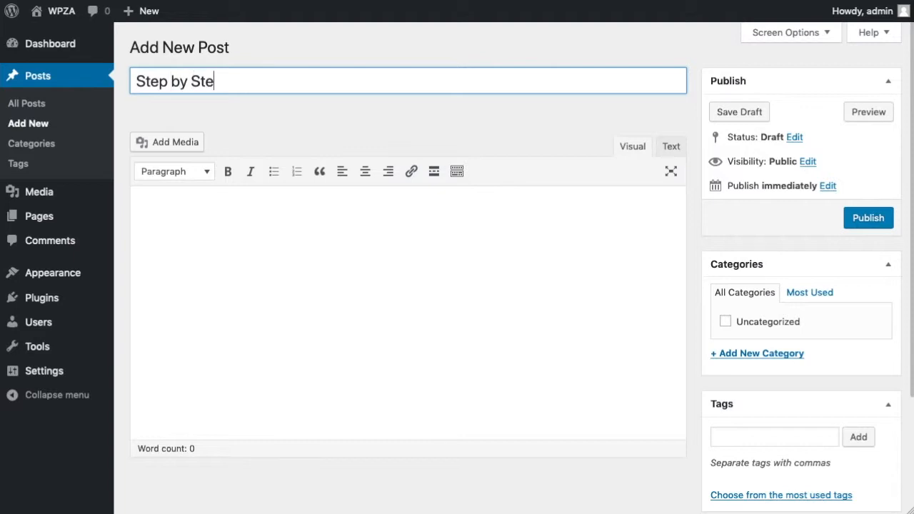
pyautogui.write(' Post Video')
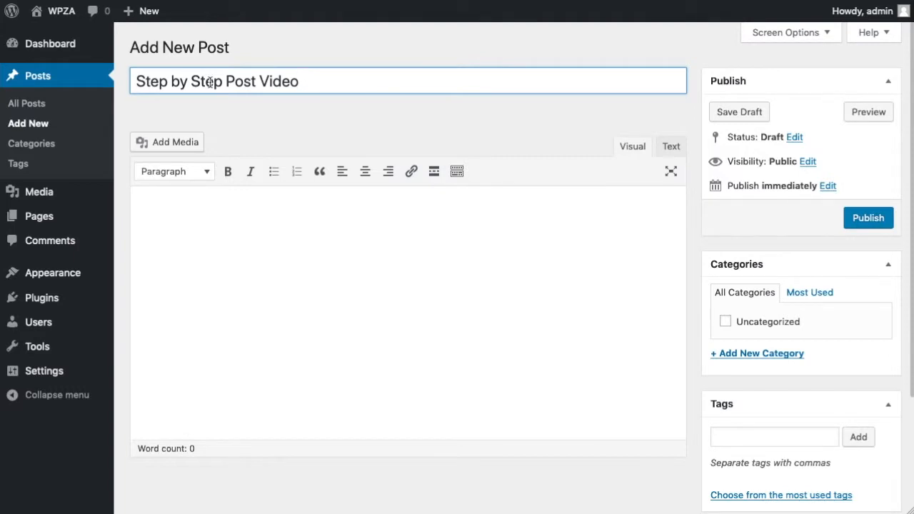
# Write two body paragraphs in the post: "This is the content" and "This is a headers".
pyautogui.click(232, 228)
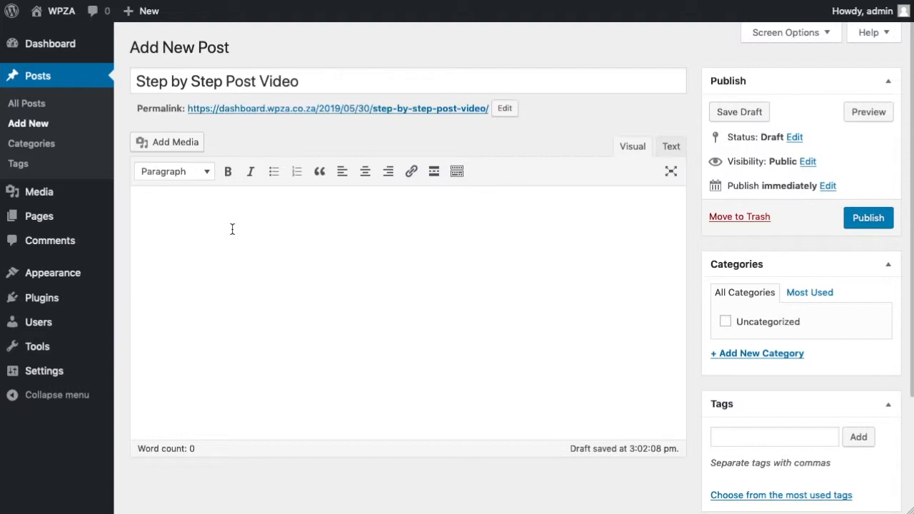
pyautogui.click(162, 203)
pyautogui.write('This is the')
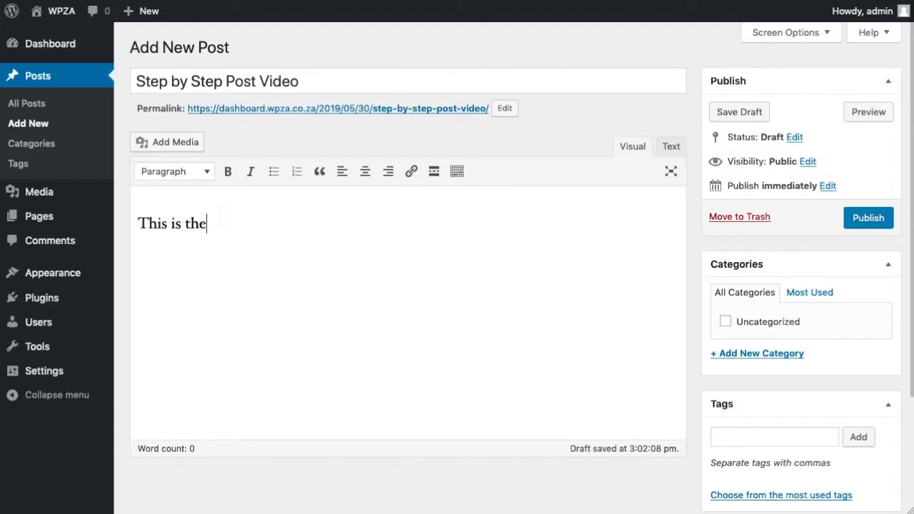
pyautogui.write(' content')
pyautogui.press('Return')
pyautogui.write('This ia a headers')
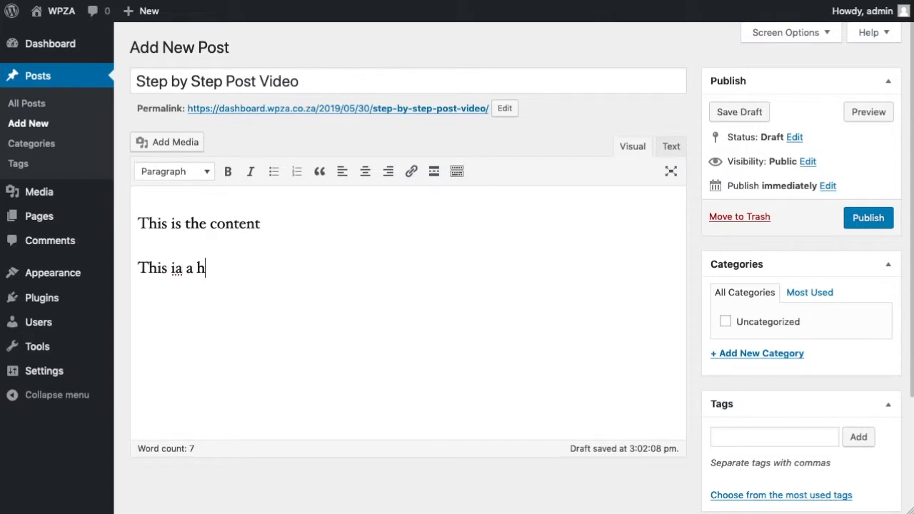
pyautogui.press('Left')
pyautogui.press('Left')
pyautogui.press('Left')
pyautogui.press('Left')
pyautogui.press('Left')
pyautogui.press('Left')
pyautogui.press('Left')
pyautogui.press('BackSpace')
pyautogui.write('s')
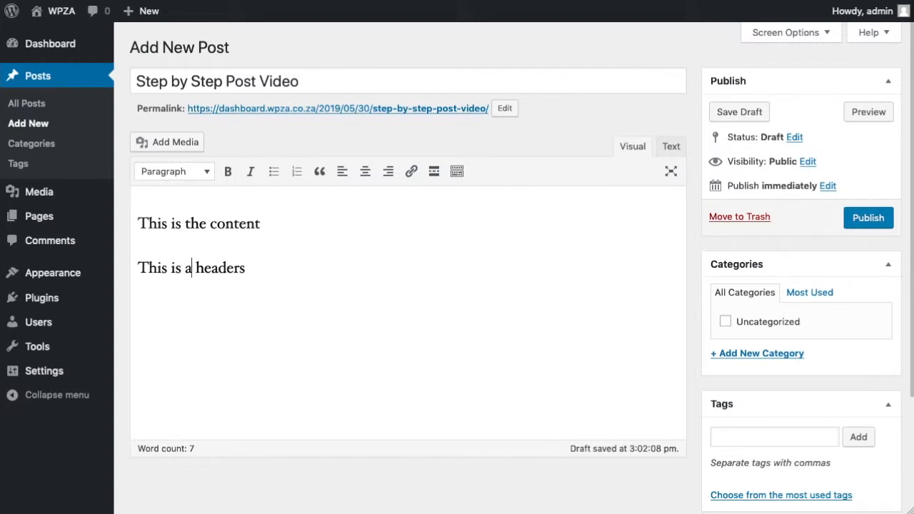
# Format the "This is a headers" line as Heading 1.
pyautogui.press('Right')
pyautogui.press('Right')
pyautogui.press('Right')
pyautogui.click(213, 177)
pyautogui.click(214, 232)
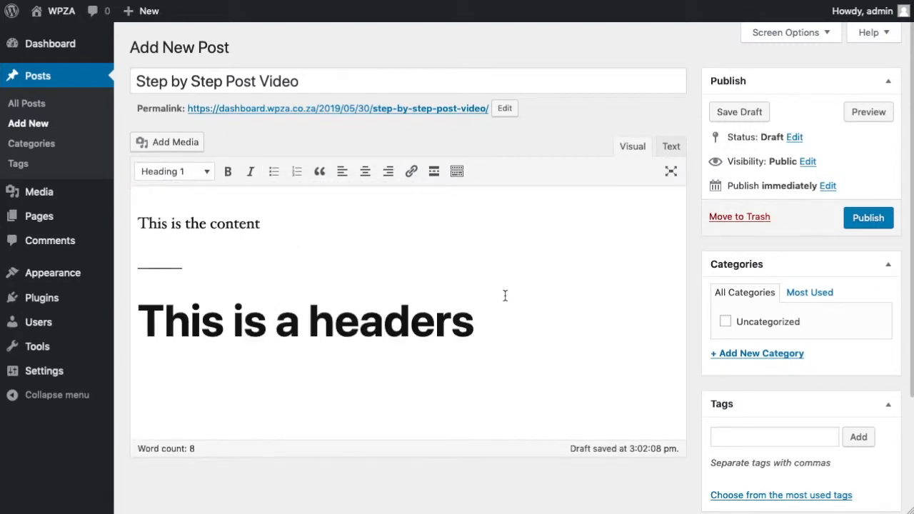
pyautogui.click(245, 222)
pyautogui.click(211, 176)
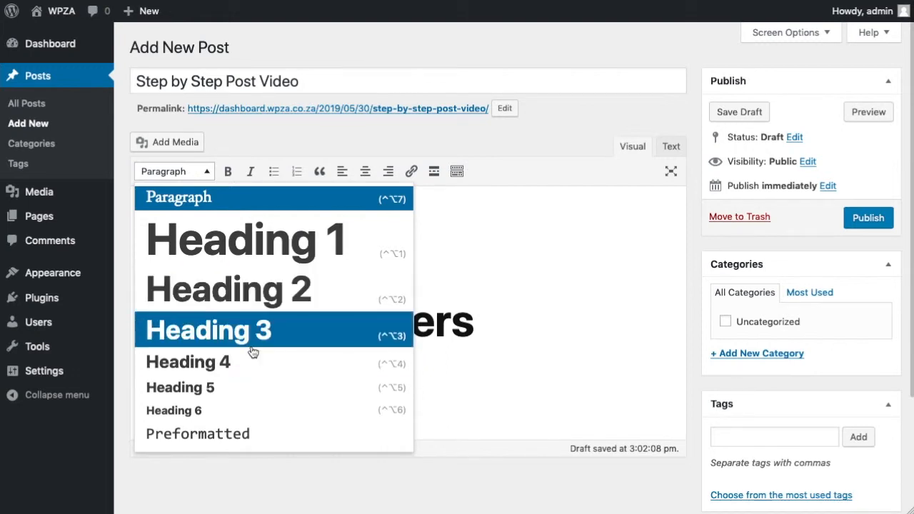
pyautogui.click(563, 178)
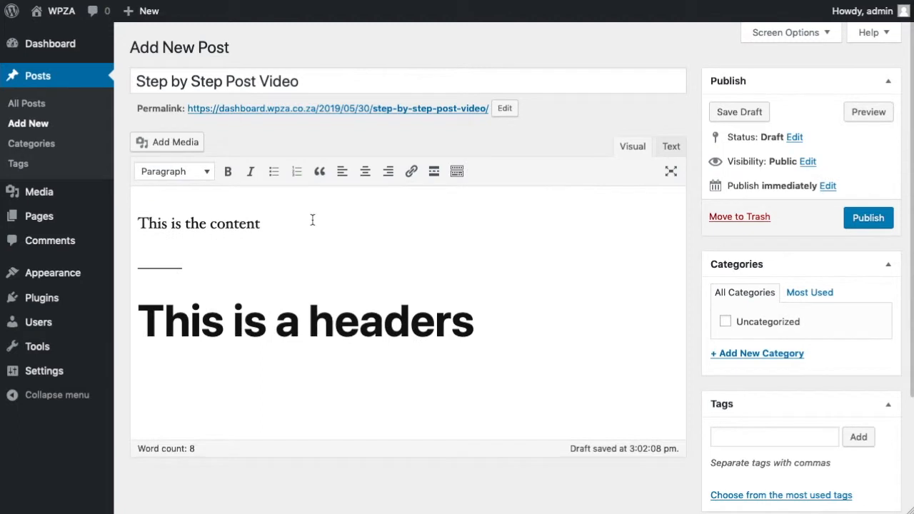
# Make the word "content" in the first paragraph bold and italic.
pyautogui.click(247, 224)
pyautogui.click(228, 171)
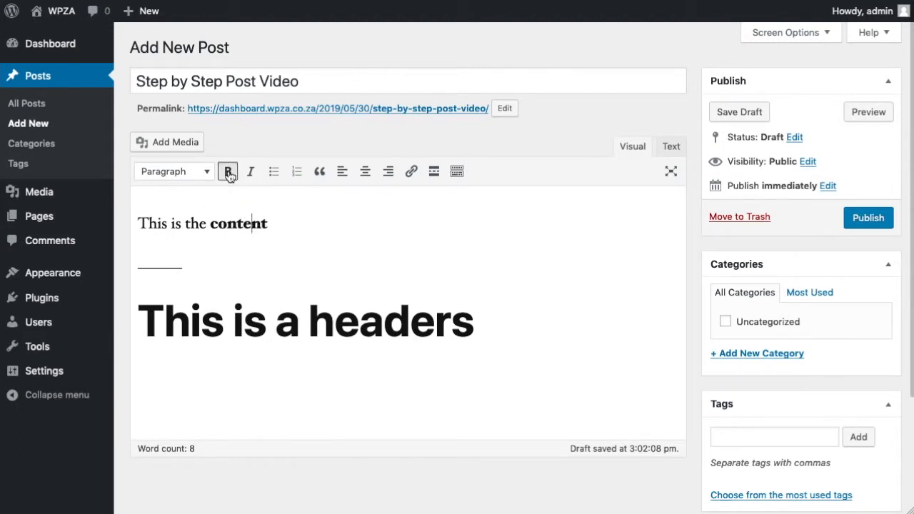
pyautogui.click(251, 172)
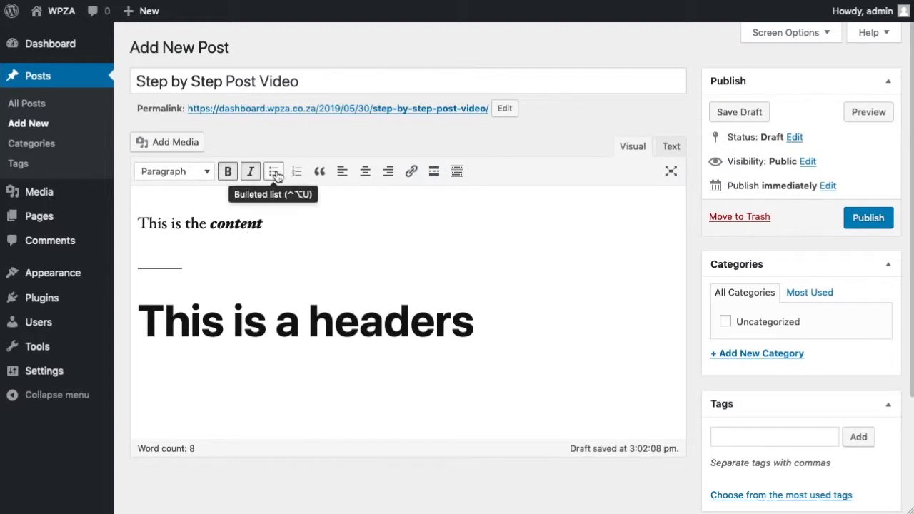
# Turn the first paragraph into a bulleted list and add a second item, "Test two".
pyautogui.click(139, 224)
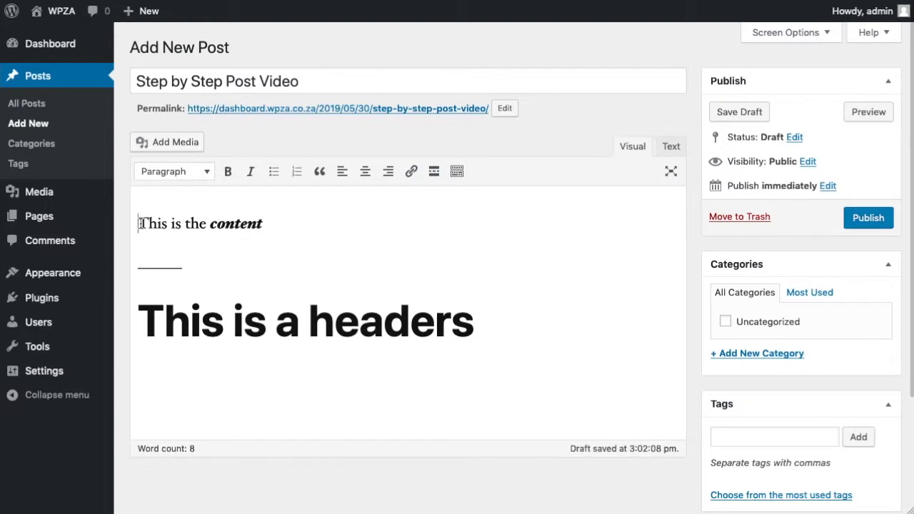
pyautogui.click(274, 172)
pyautogui.click(307, 229)
pyautogui.press('Return')
pyautogui.write('Test two')
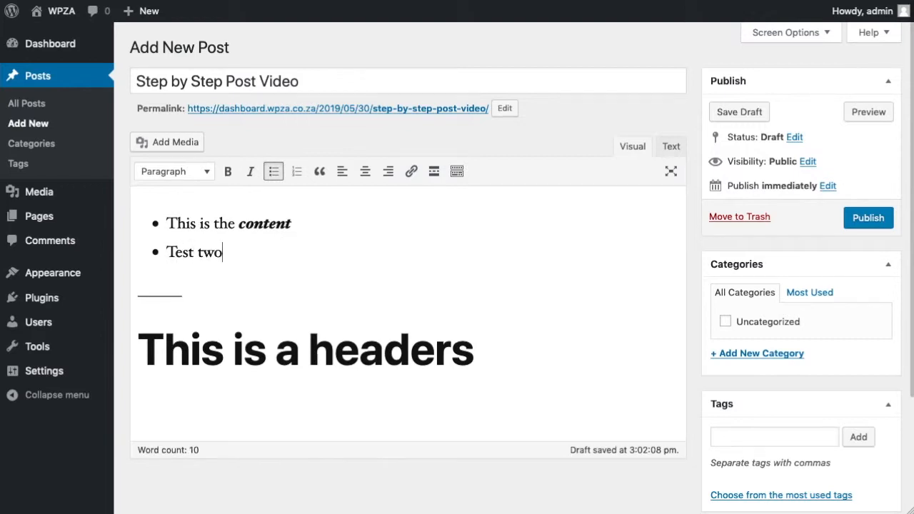
# Convert the bulleted list to a numbered list and left-align "Test two" after trying right and center alignment.
pyautogui.click(206, 256)
pyautogui.click(297, 175)
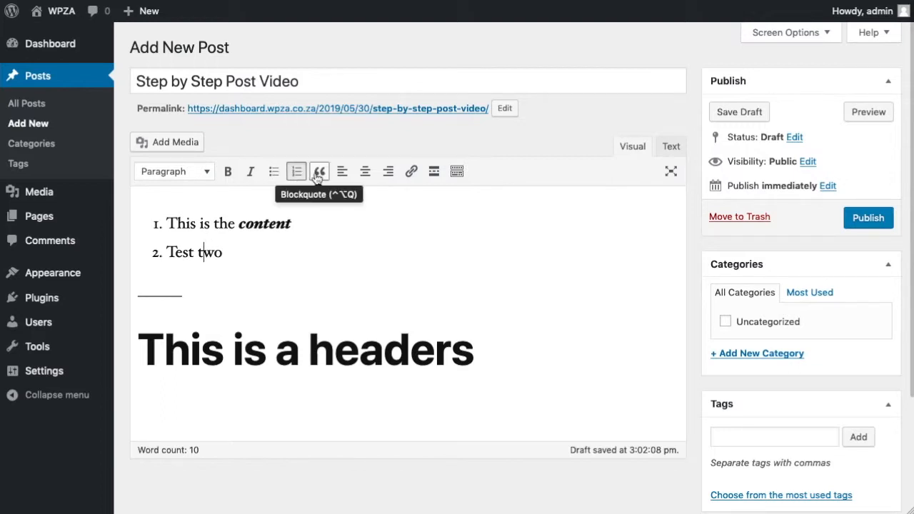
pyautogui.click(387, 175)
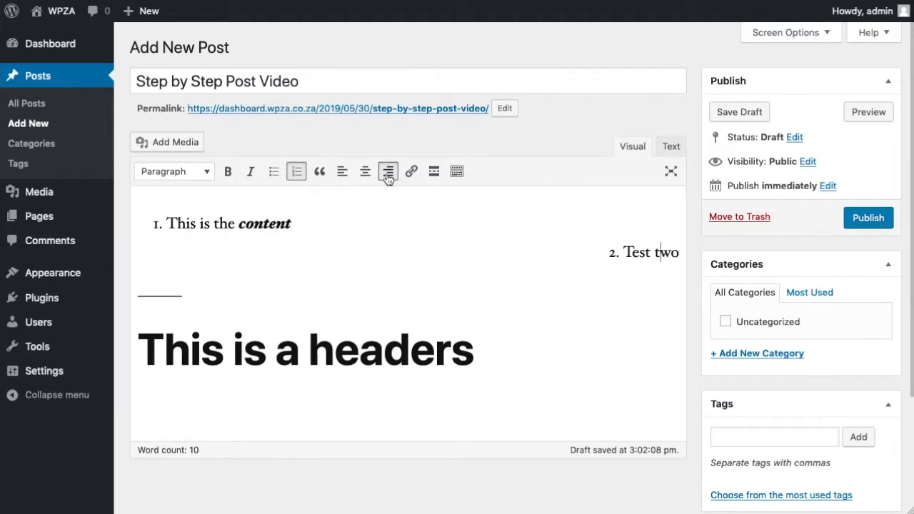
pyautogui.click(365, 175)
pyautogui.click(342, 175)
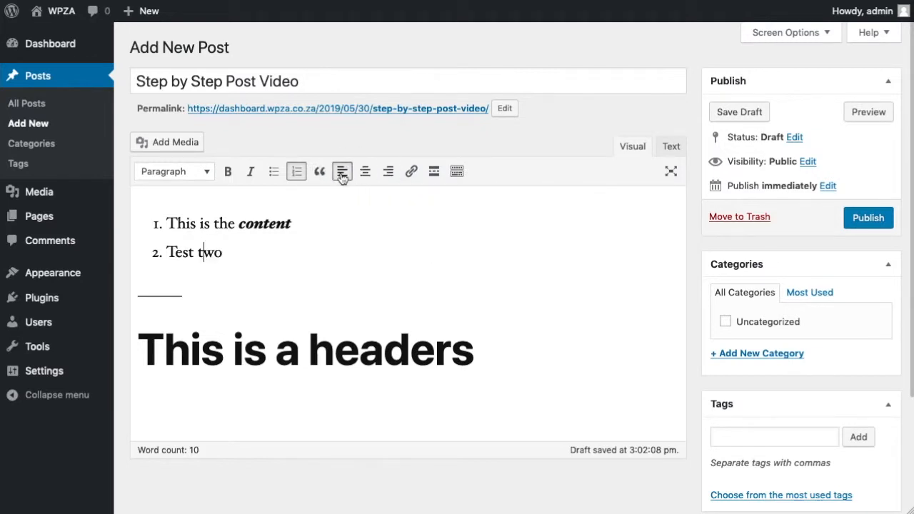
pyautogui.moveTo(197, 253); pyautogui.dragTo(222, 253)
pyautogui.click(411, 173)
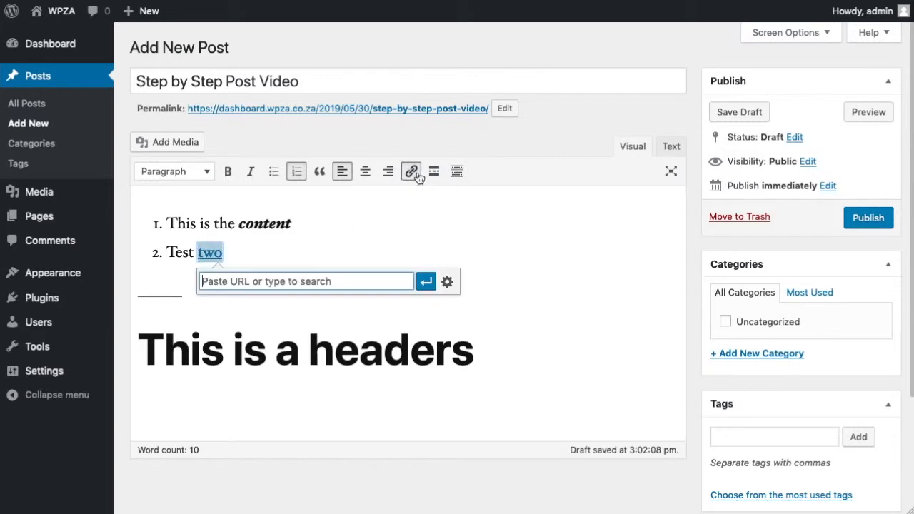
pyautogui.write('htt')
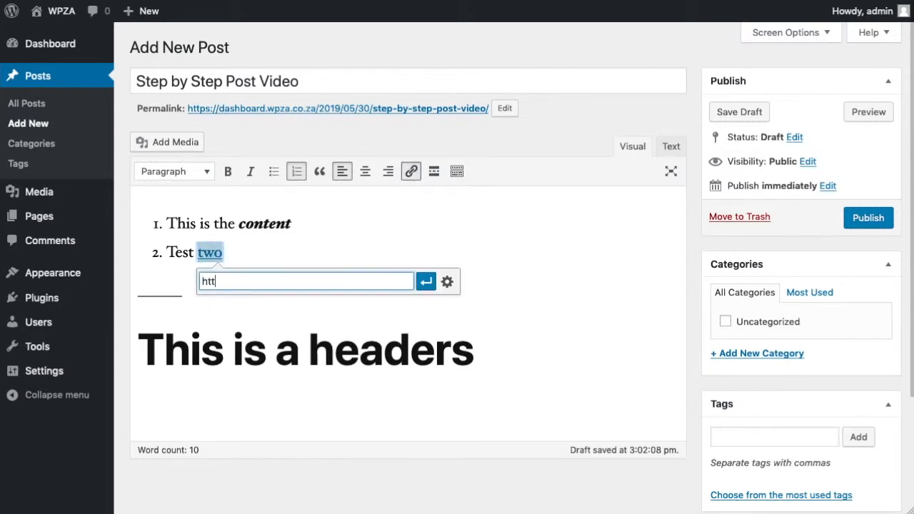
pyautogui.write('ps://www.goo')
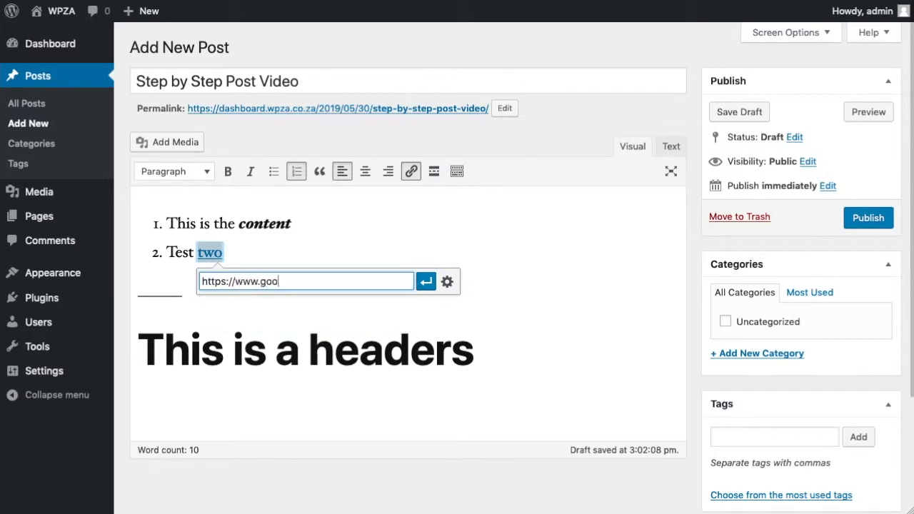
pyautogui.write('gle.com')
pyautogui.click(425, 282)
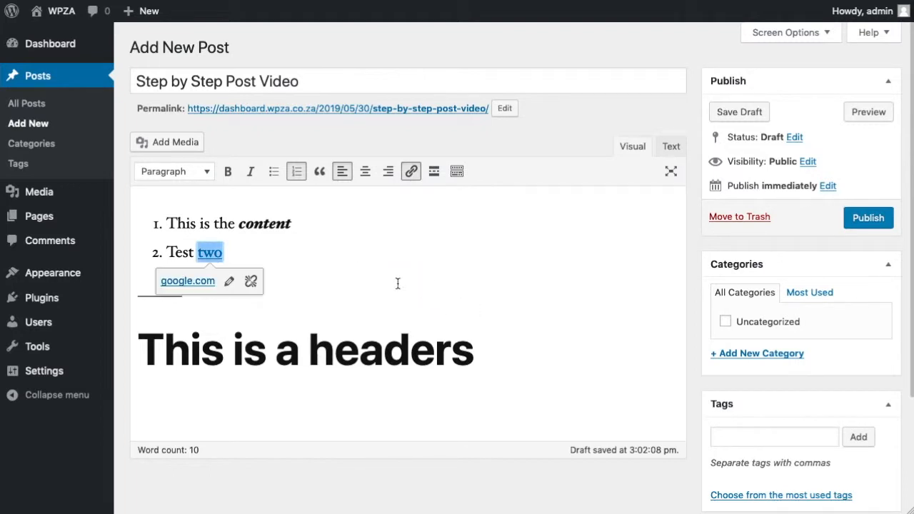
pyautogui.click(251, 282)
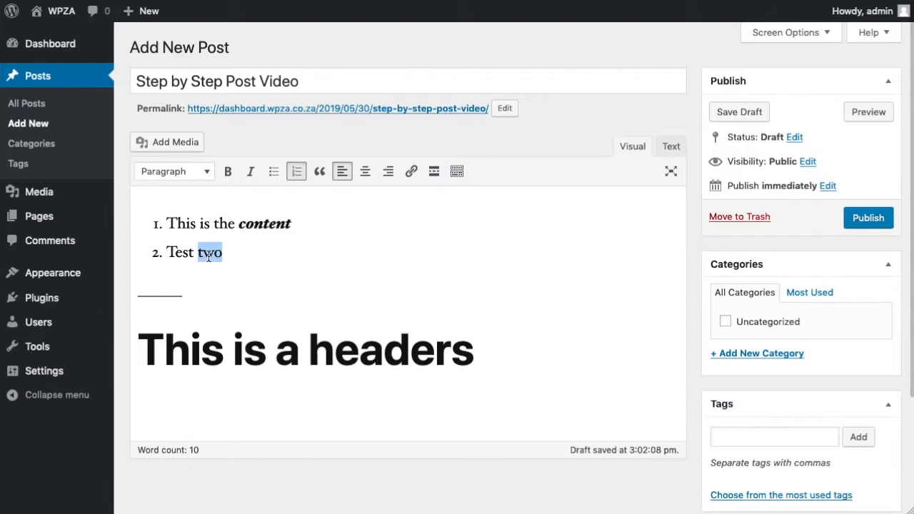
# Show the additional formatting tools, end the numbered list and insert a horizontal line below it.
pyautogui.click(457, 172)
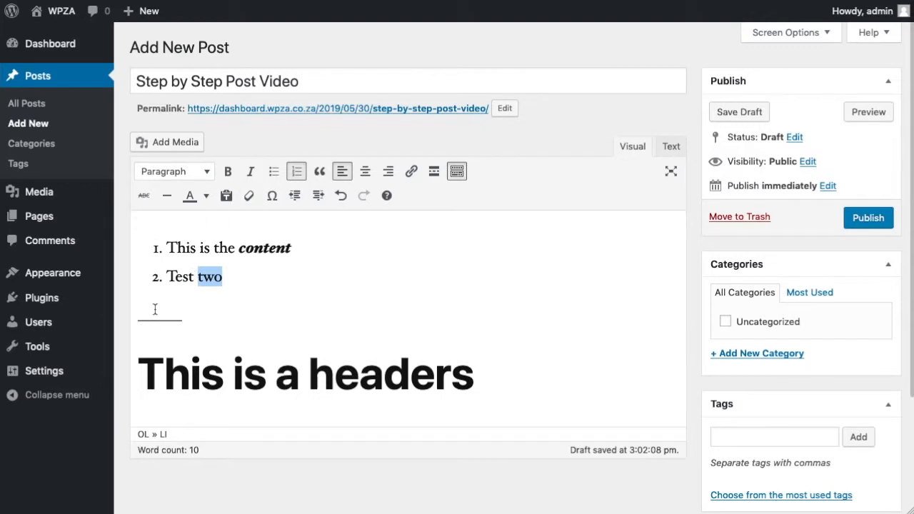
pyautogui.click(155, 310)
pyautogui.press('Return')
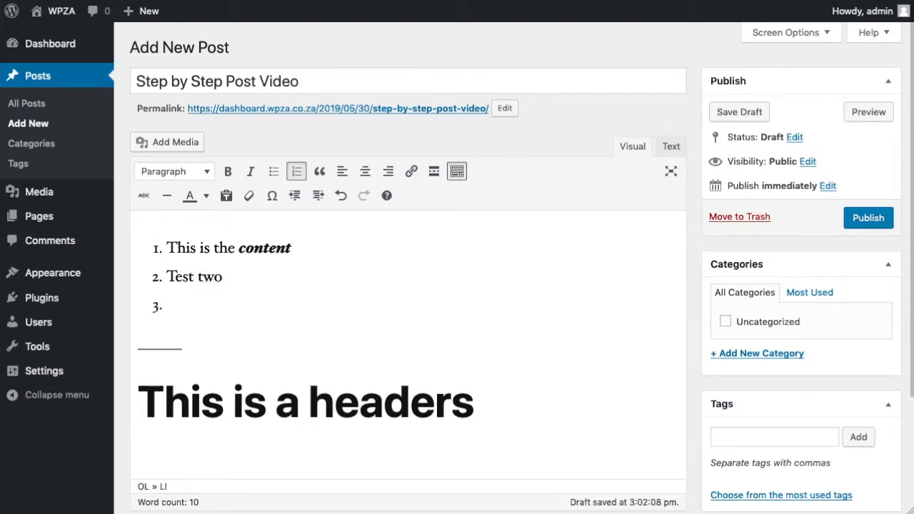
pyautogui.press('Return')
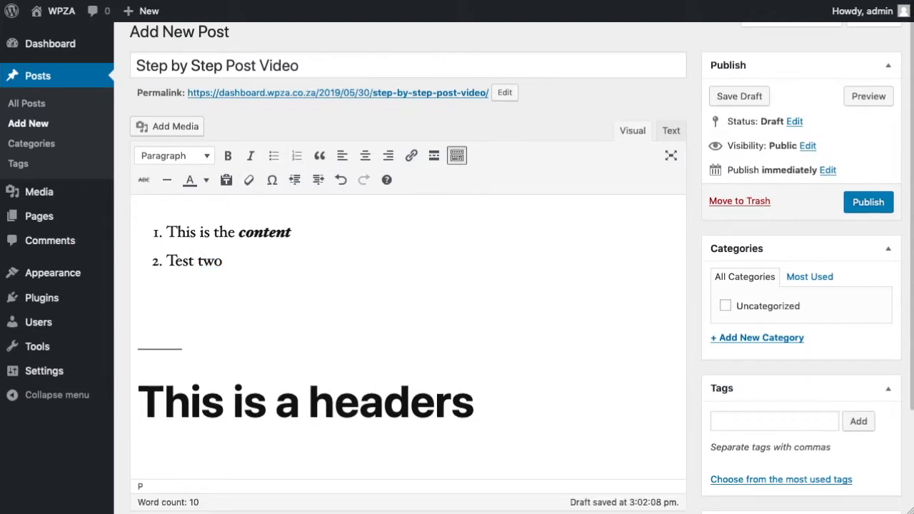
pyautogui.click(169, 184)
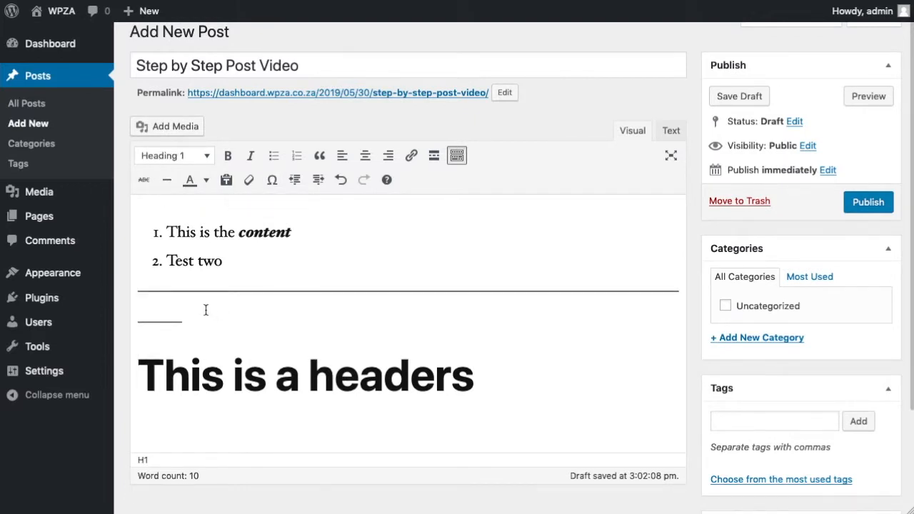
# Add an empty heading line above "This is a headers" and insert the special characters Ò and ū there.
pyautogui.press('Return')
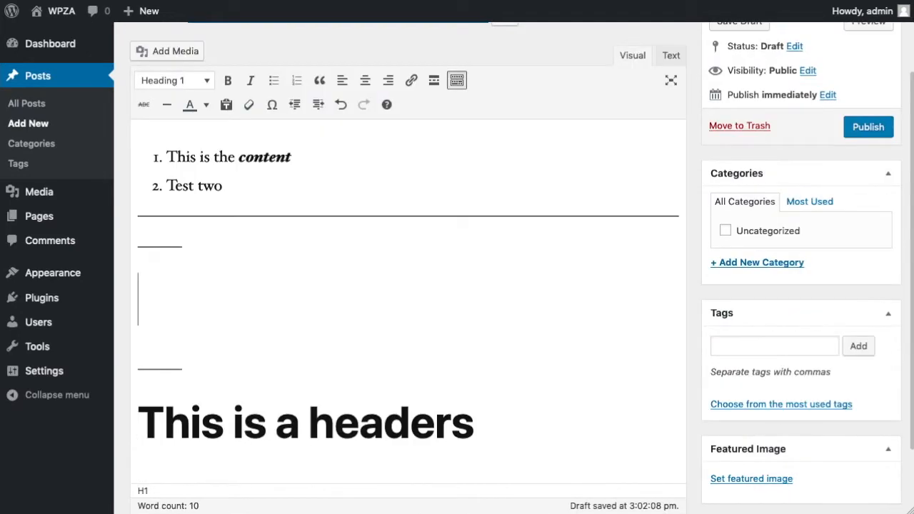
pyautogui.click(272, 107)
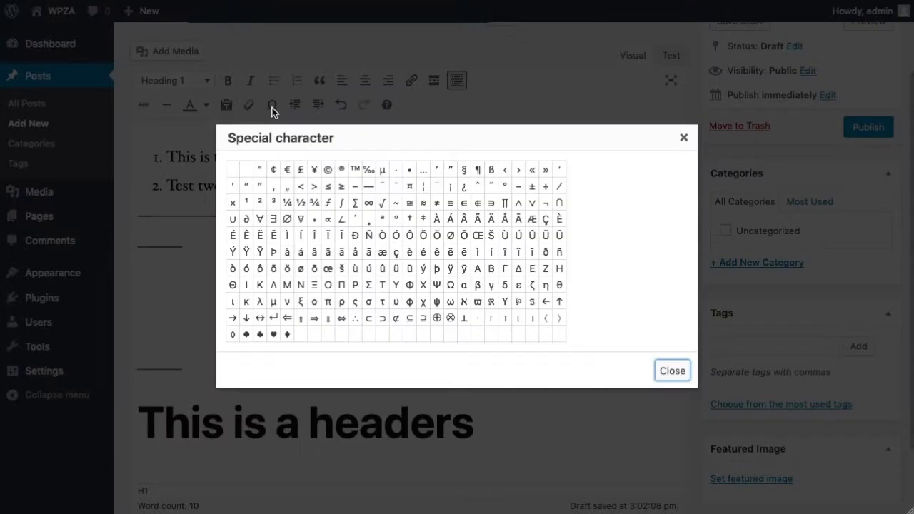
pyautogui.click(383, 236)
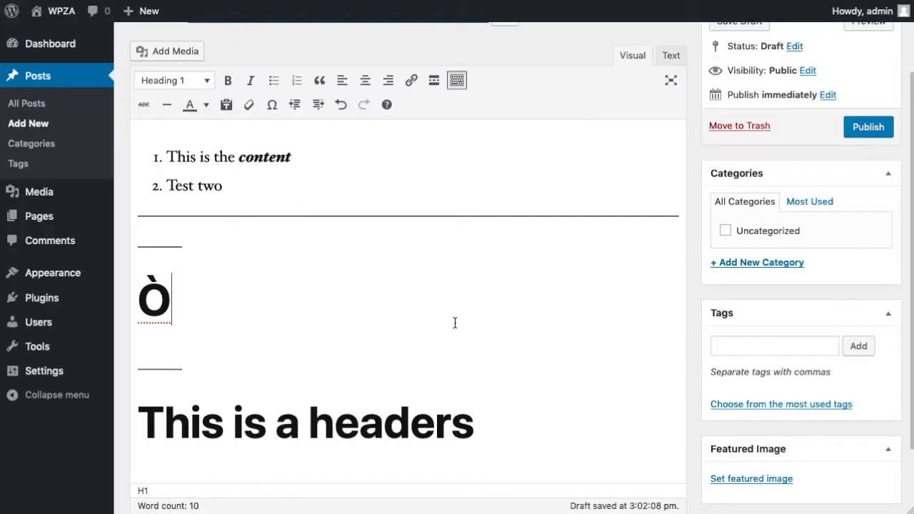
pyautogui.click(278, 110)
pyautogui.click(411, 270)
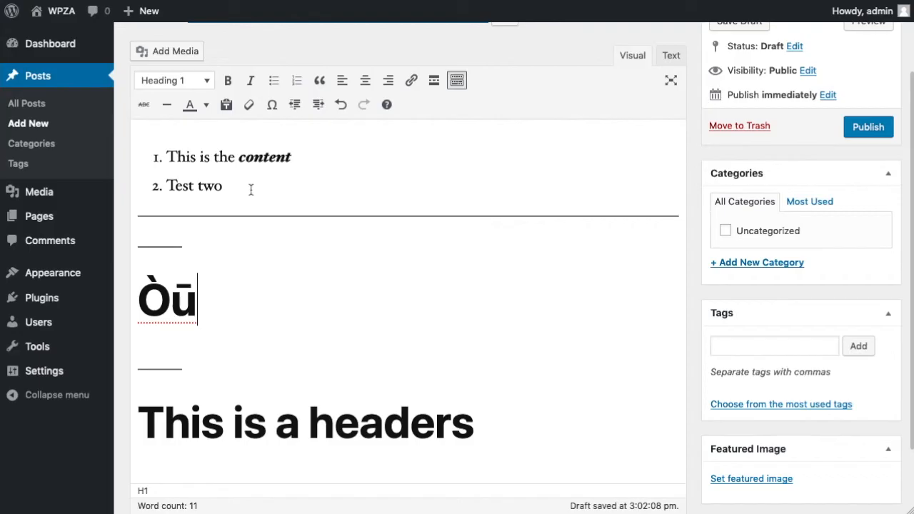
# Indent the "Test two" item one level beneath the first list item.
pyautogui.click(206, 187)
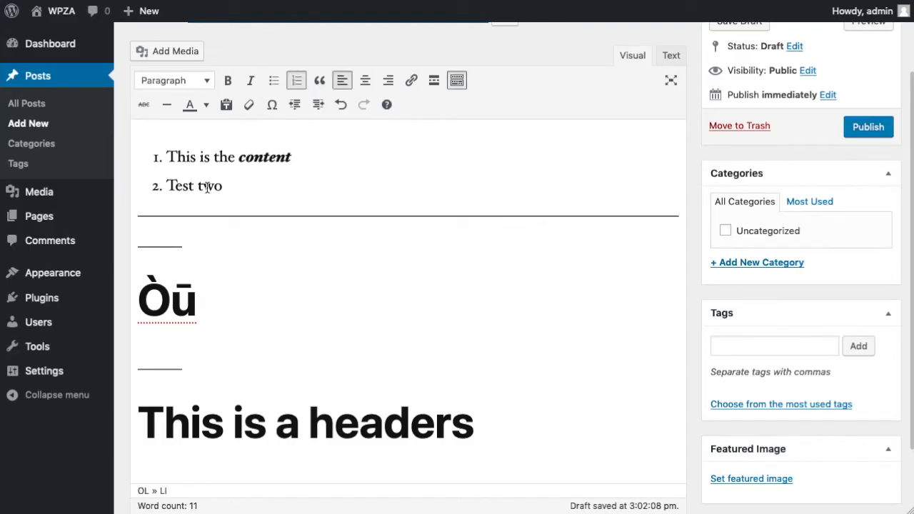
pyautogui.click(317, 105)
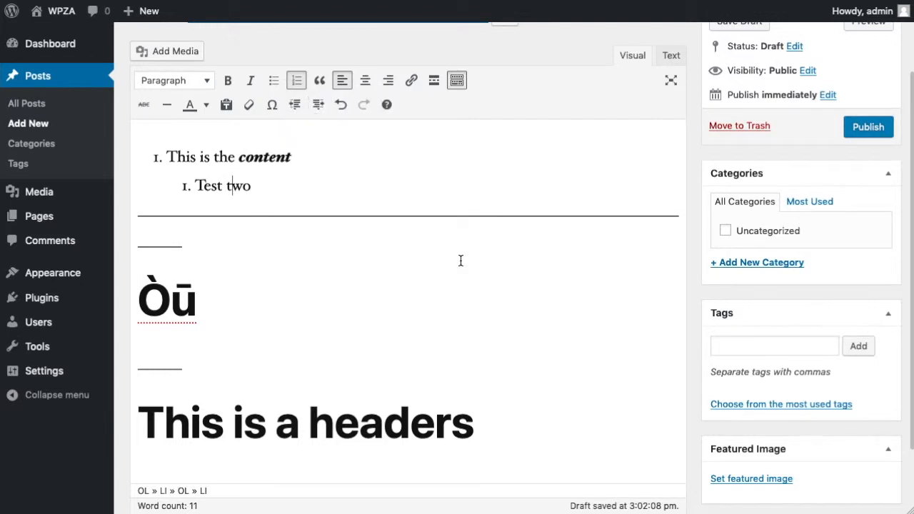
# Undo the indent of the "Test two" item and redo it.
pyautogui.click(338, 106)
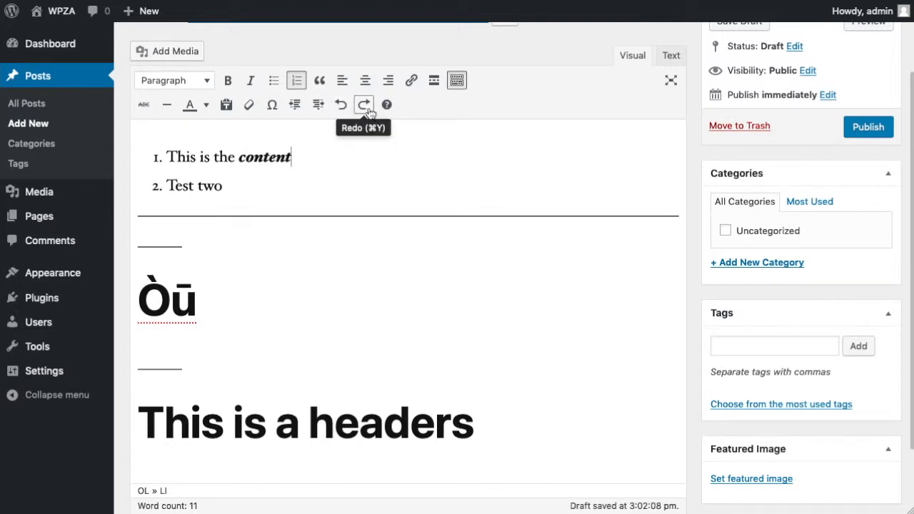
pyautogui.click(365, 107)
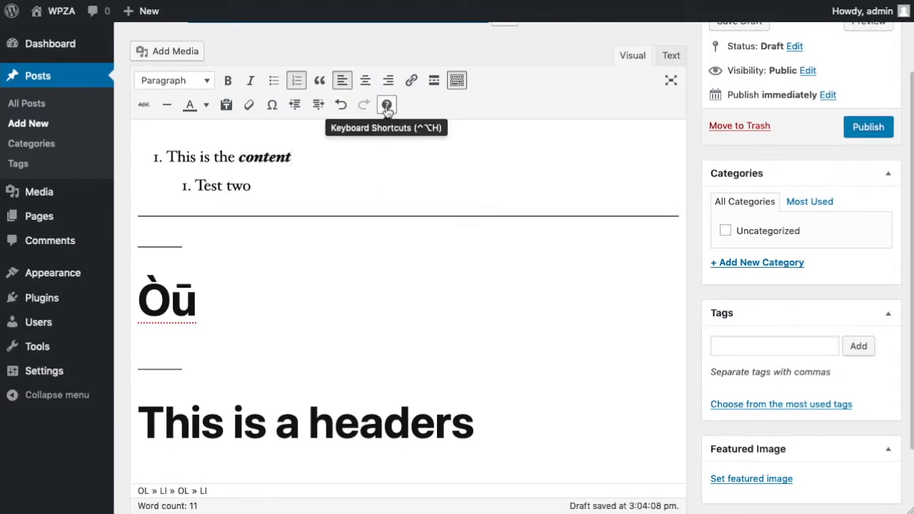
pyautogui.scroll(2, 526, 300)
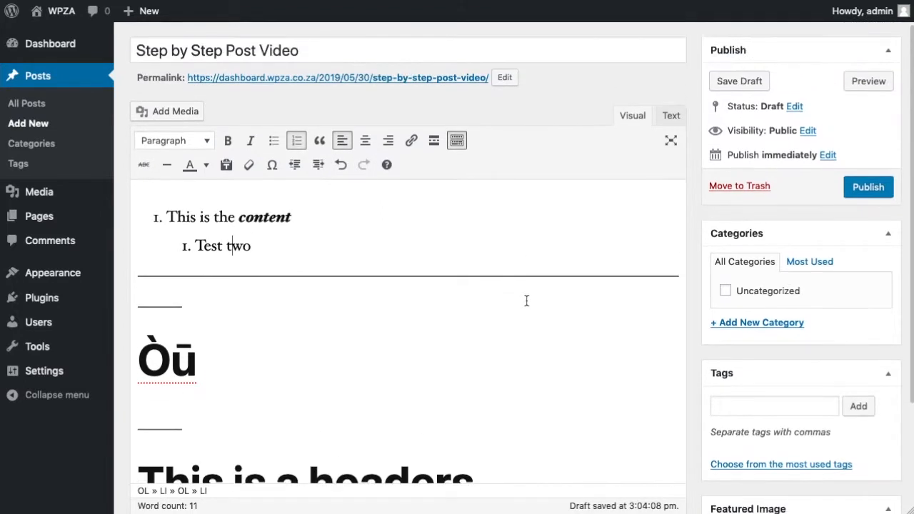
# Insert the WPZA logo from the media library on a new line below the "This is a headers" heading.
pyautogui.scroll(-3, 527, 300)
pyautogui.click(510, 359)
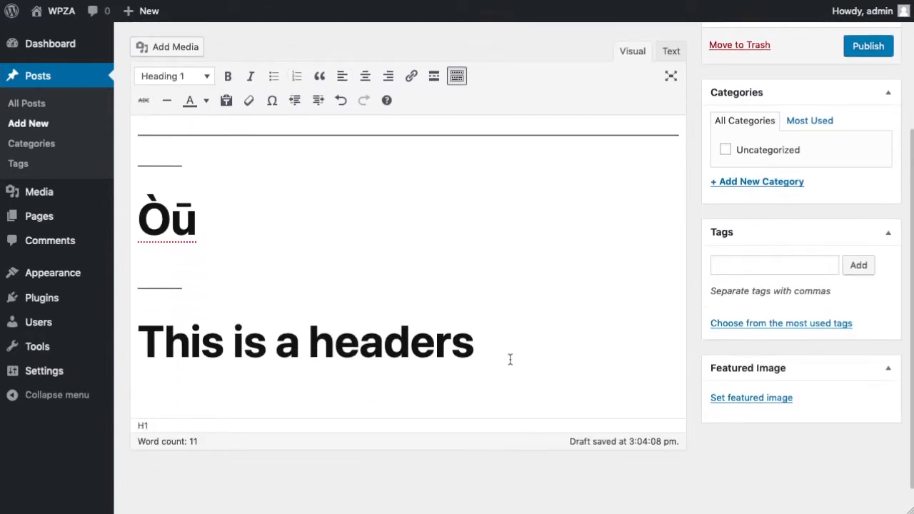
pyautogui.press('Return')
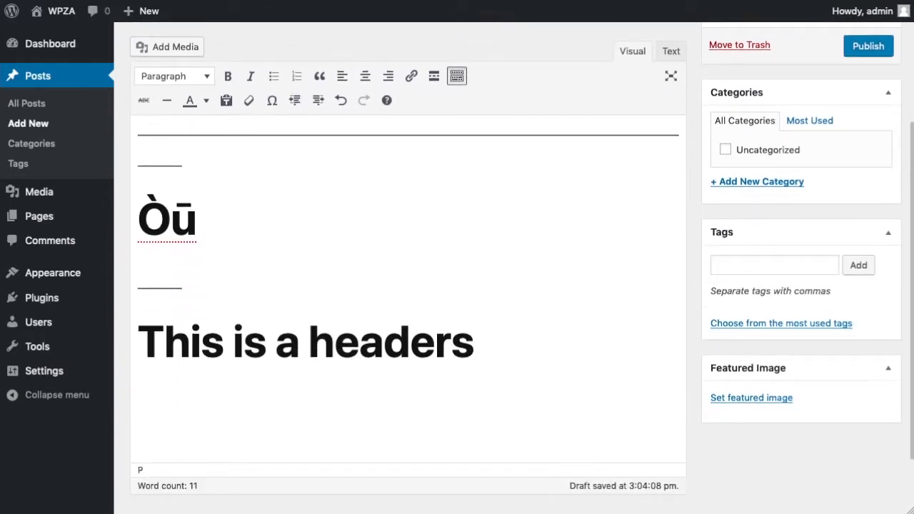
pyautogui.click(169, 49)
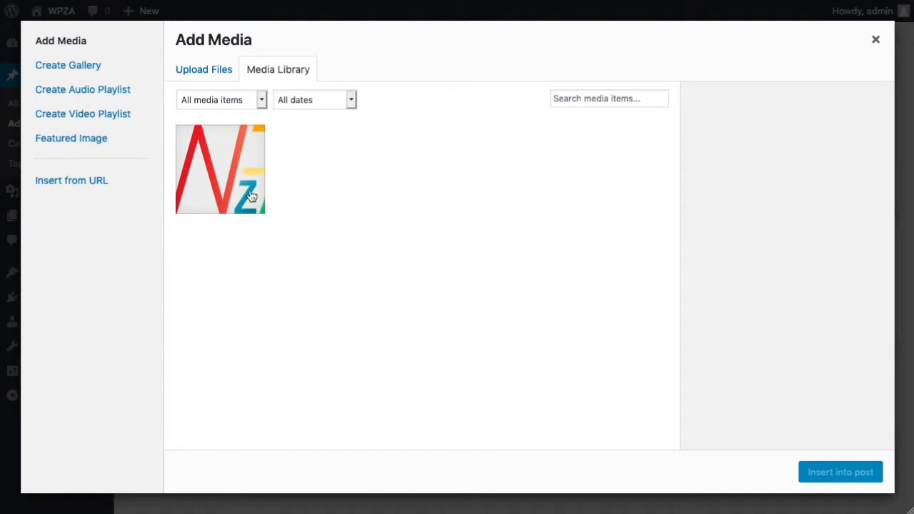
pyautogui.click(250, 195)
pyautogui.click(860, 472)
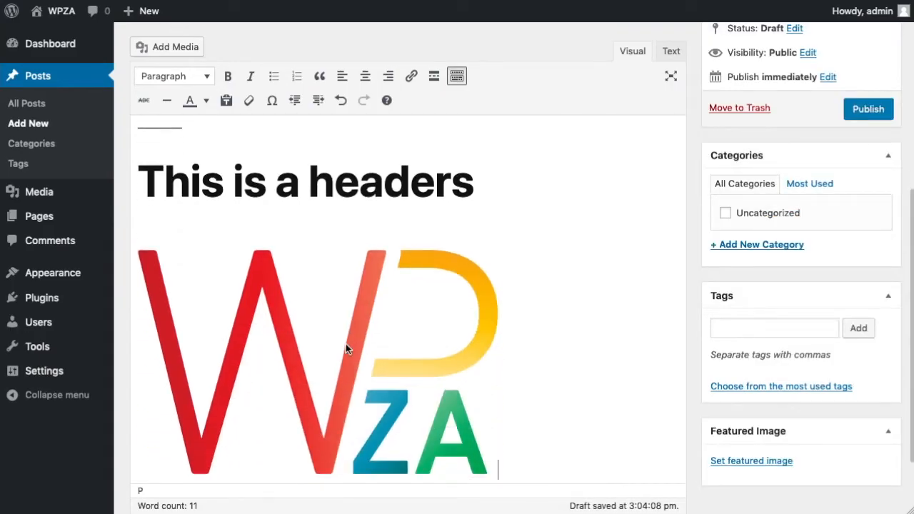
# Try right, centre and left alignment on the logo image and set it back to no alignment.
pyautogui.click(345, 344)
pyautogui.click(306, 230)
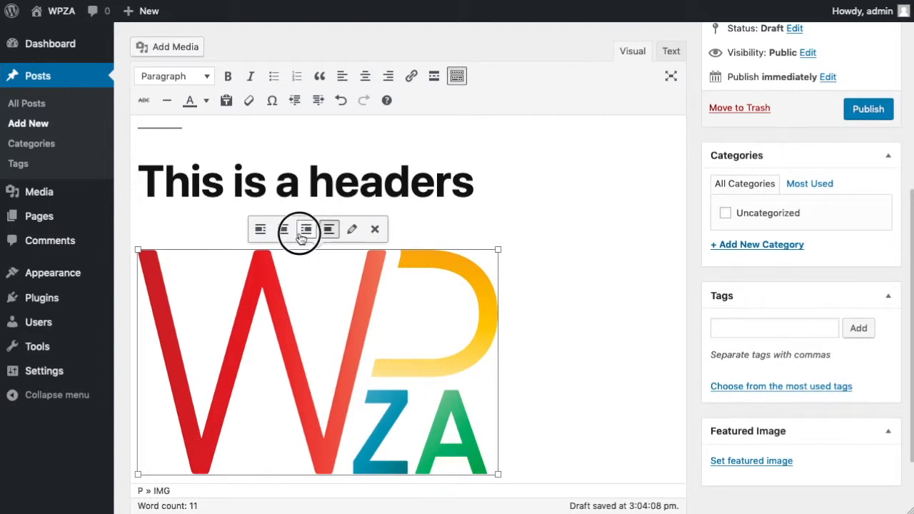
pyautogui.click(464, 238)
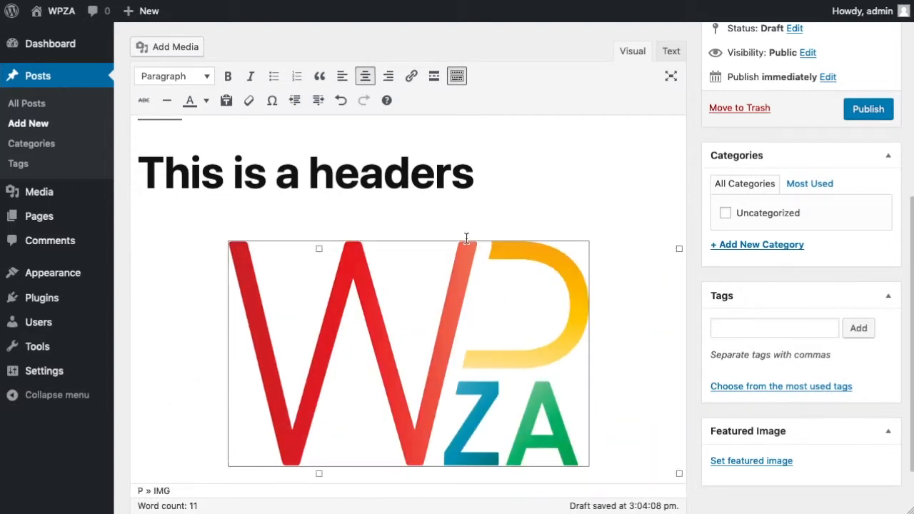
pyautogui.click(350, 221)
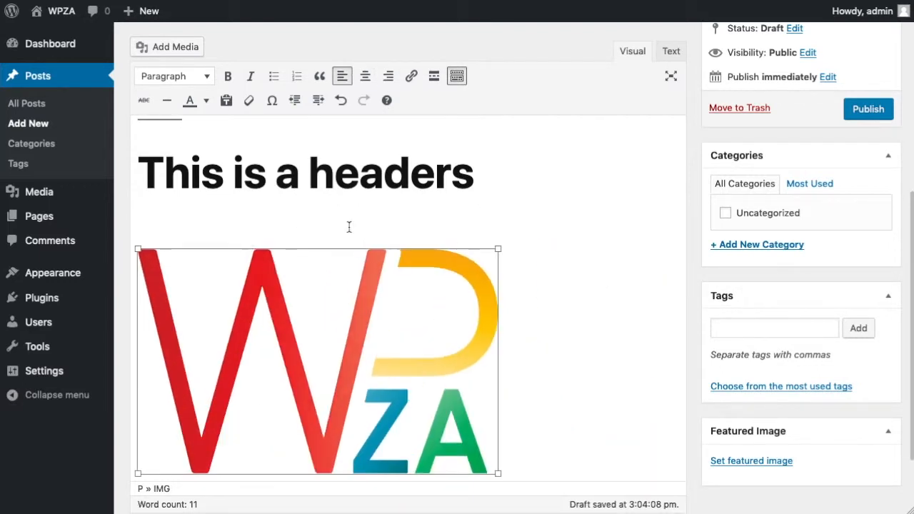
pyautogui.click(331, 229)
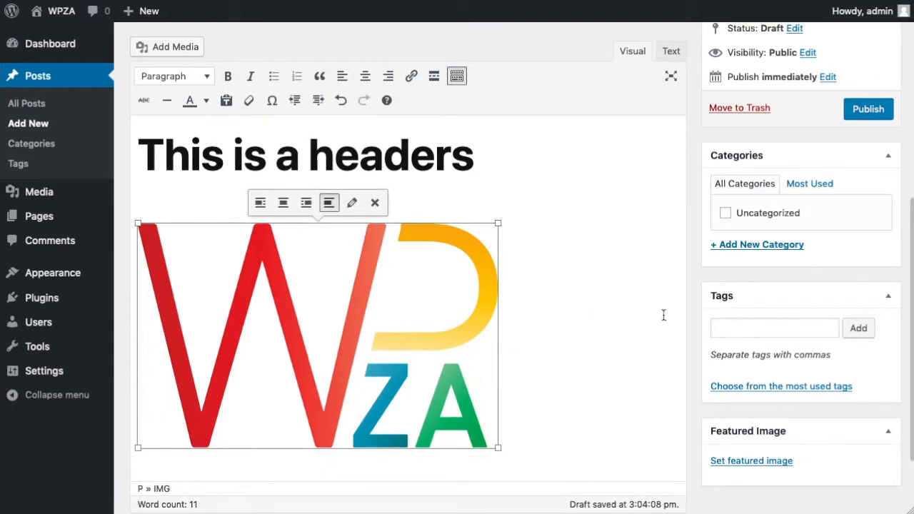
# Turn on the Author and Excerpt boxes in the post editor's screen options.
pyautogui.scroll(-3, 648, 319)
pyautogui.scroll(5, 646, 321)
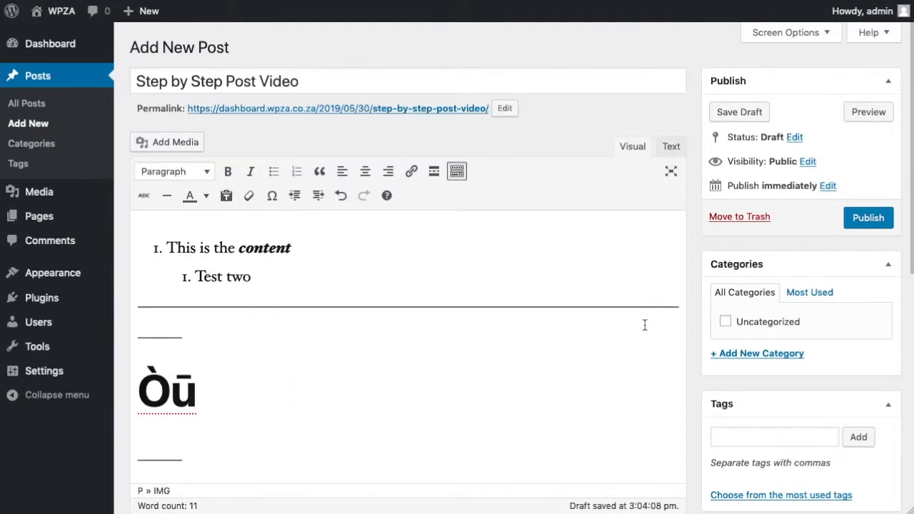
pyautogui.click(829, 32)
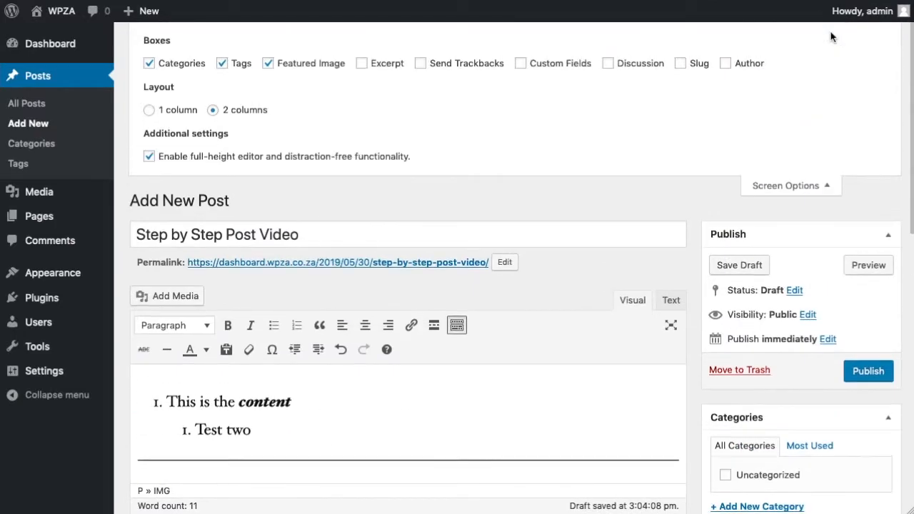
pyautogui.click(727, 64)
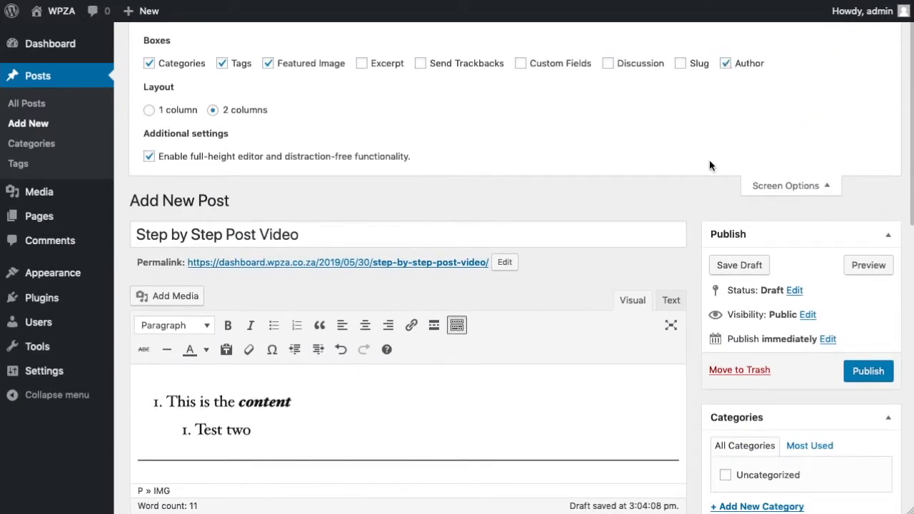
pyautogui.click(362, 63)
pyautogui.click(829, 190)
# Examine the Excerpt field and the authors available for the post below the editor.
pyautogui.scroll(-5, 692, 328)
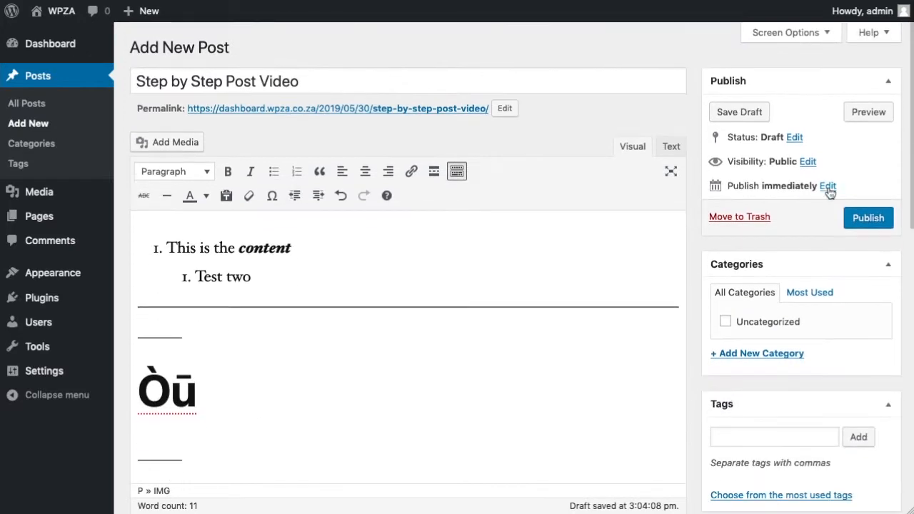
pyautogui.scroll(-2, 692, 332)
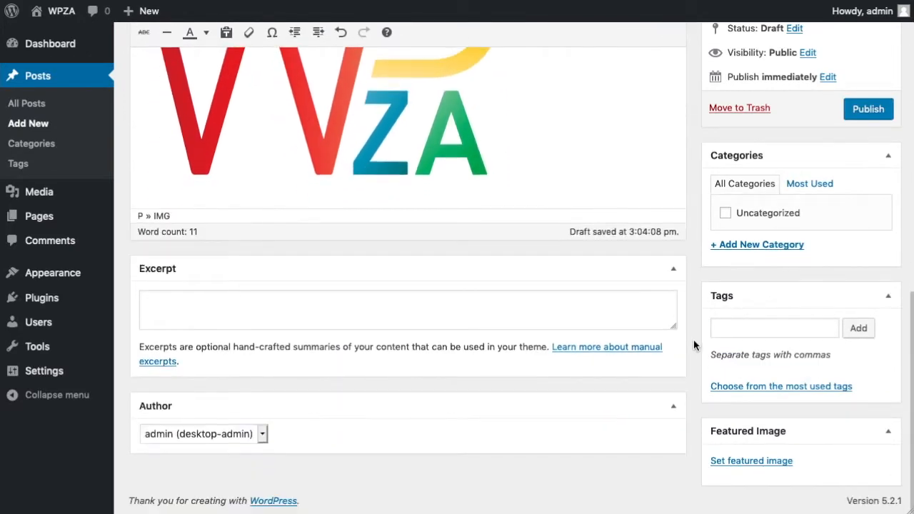
pyautogui.click(388, 317)
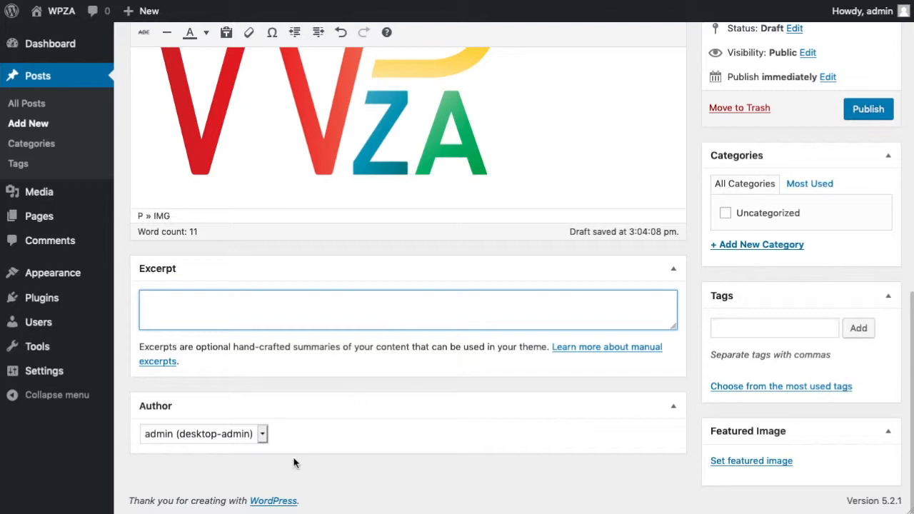
pyautogui.click(263, 434)
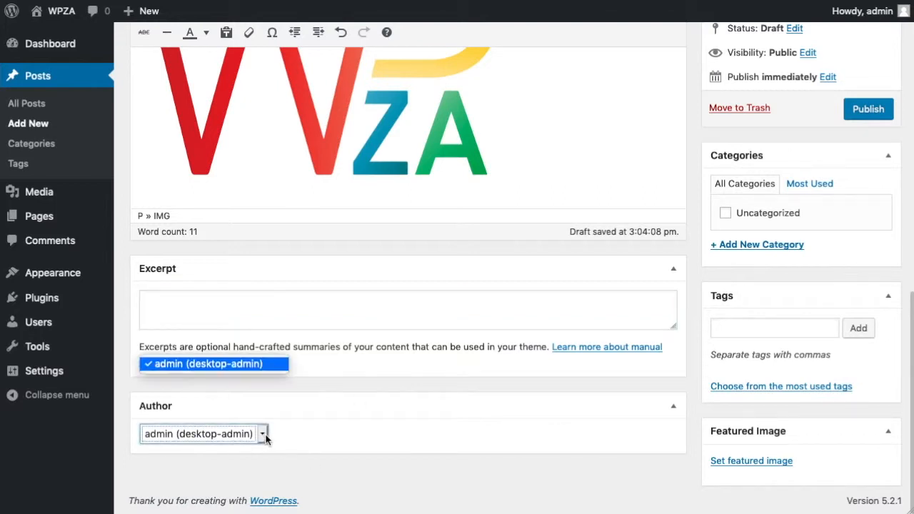
pyautogui.click(446, 400)
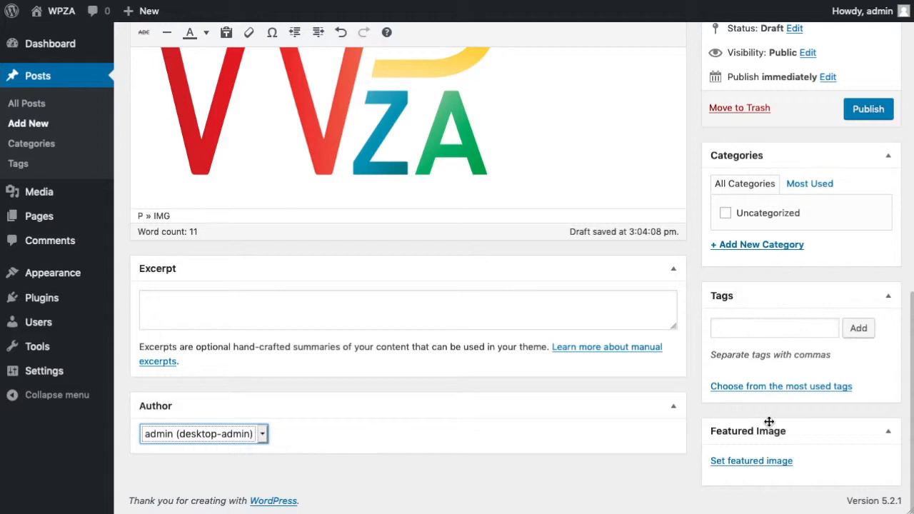
# Examine the publish date, visibility and status options available for the post.
pyautogui.scroll(6, 845, 455)
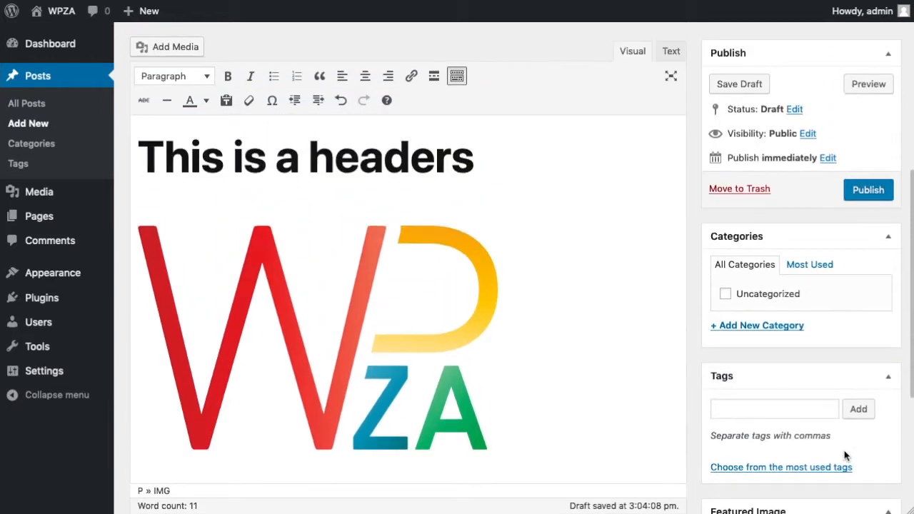
pyautogui.scroll(2, 844, 455)
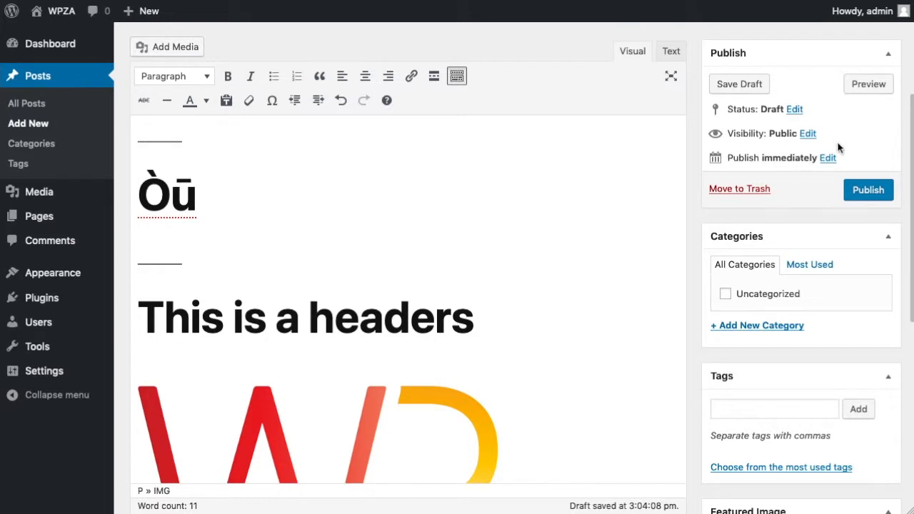
pyautogui.click(831, 159)
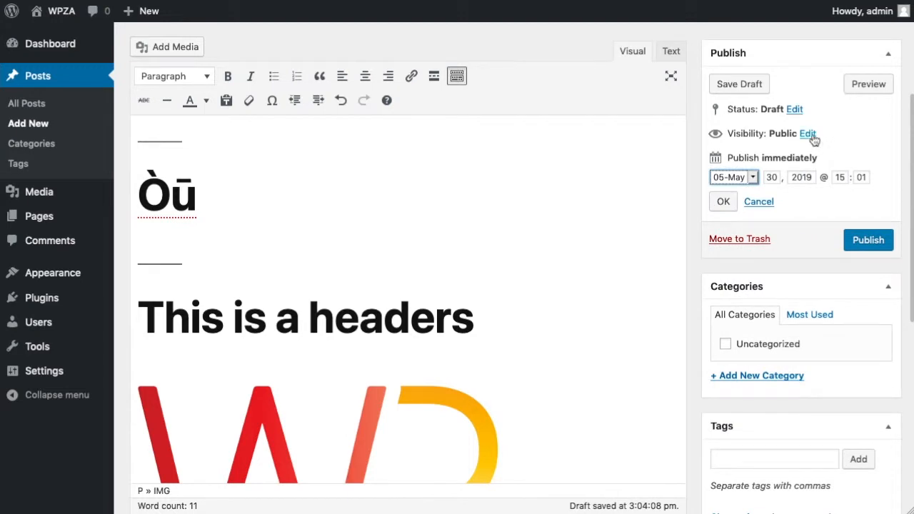
pyautogui.click(810, 135)
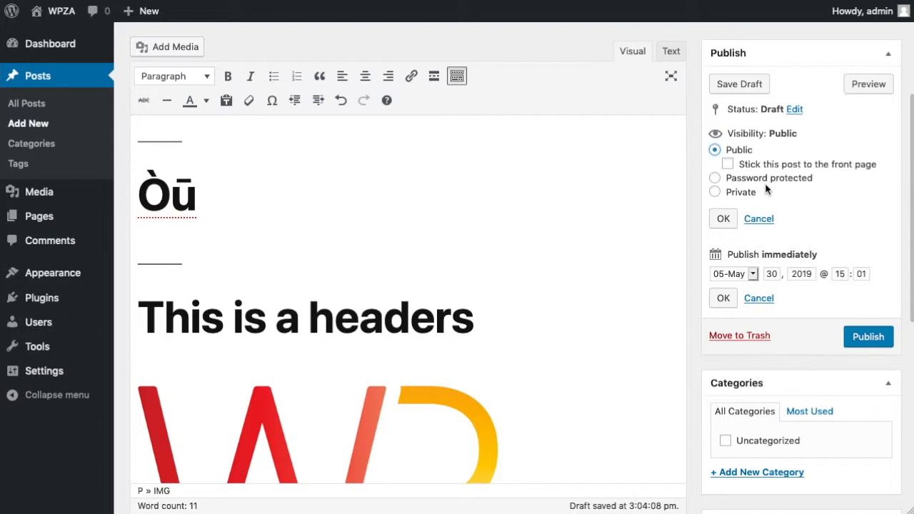
pyautogui.click(794, 110)
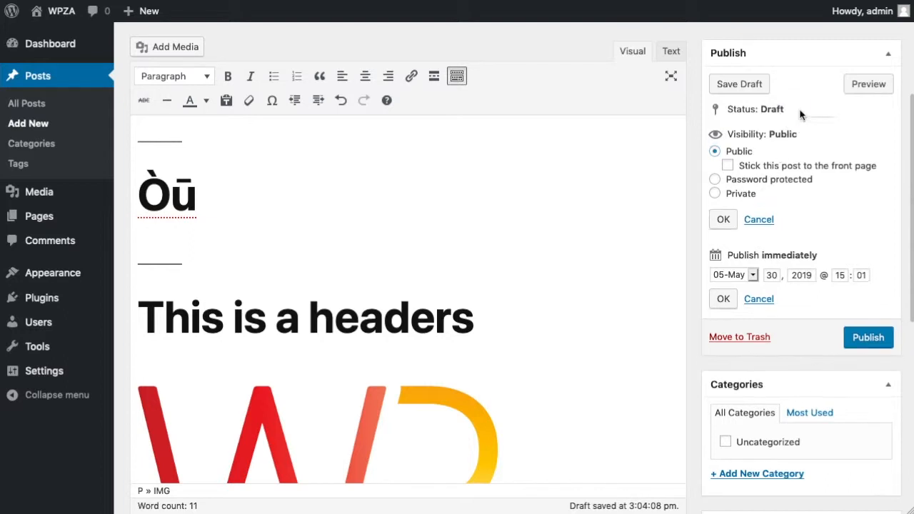
pyautogui.click(796, 135)
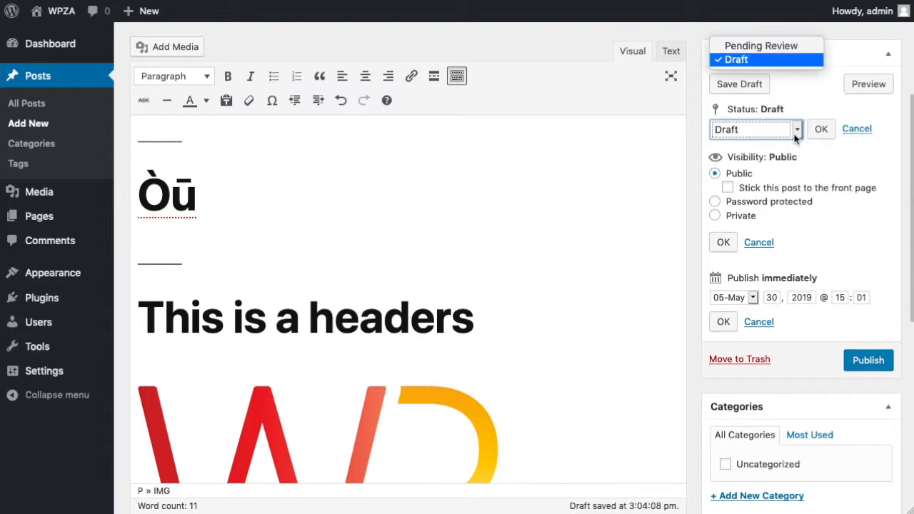
pyautogui.click(847, 117)
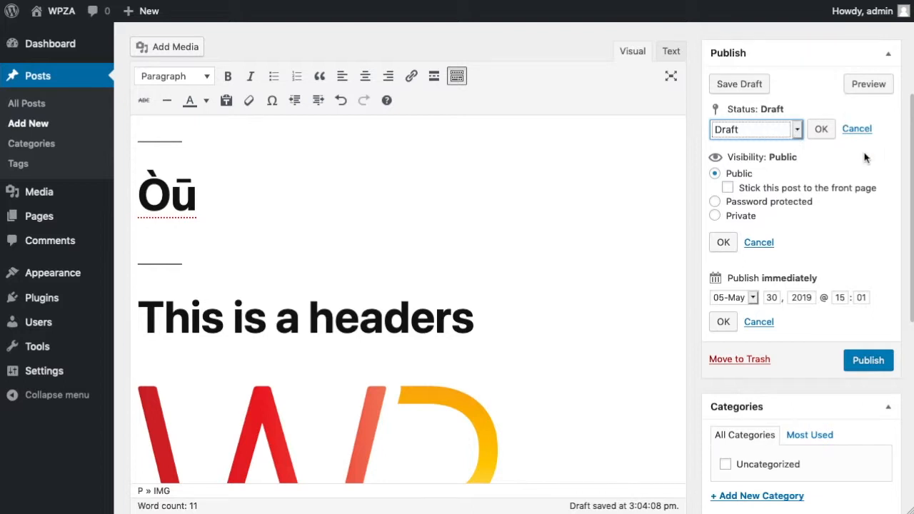
# Publish the "Step by Step Post Video" post.
pyautogui.scroll(-3, 862, 198)
pyautogui.click(865, 200)
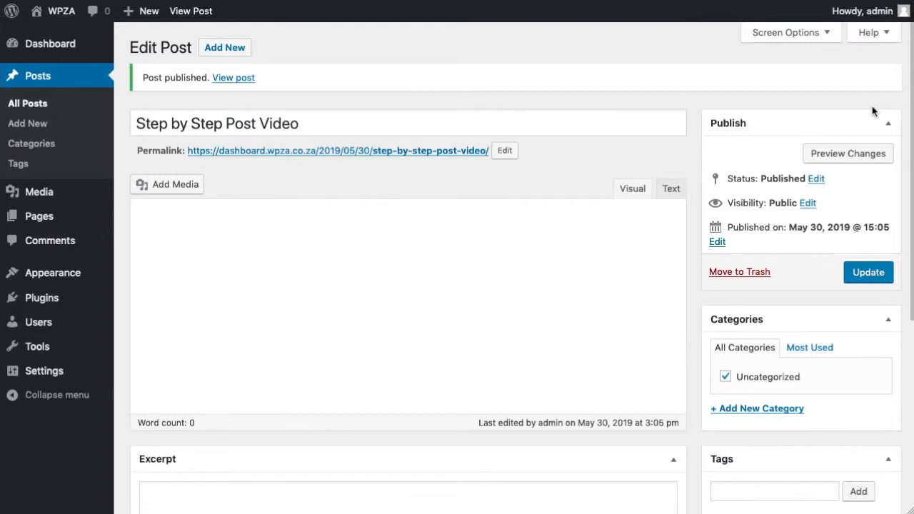
# Add a new category named Test to the post and remove the post from Uncategorized.
pyautogui.scroll(-3, 873, 150)
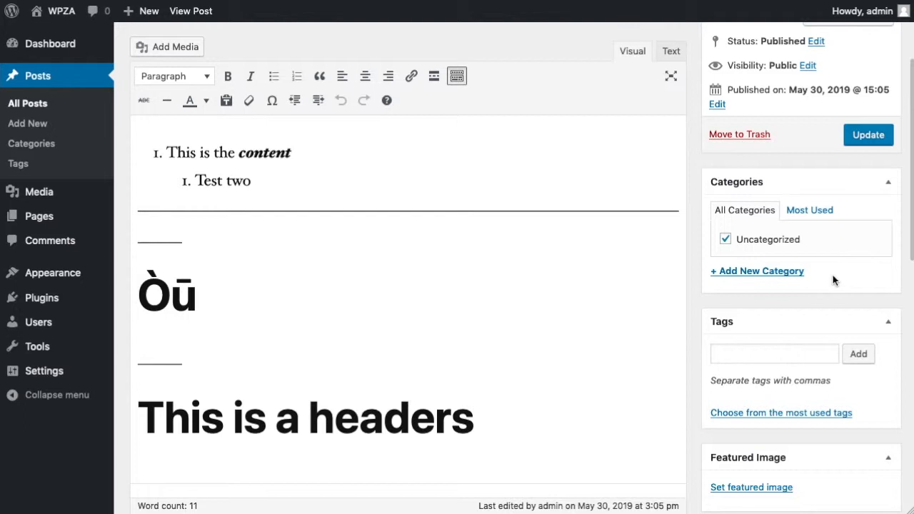
pyautogui.click(775, 272)
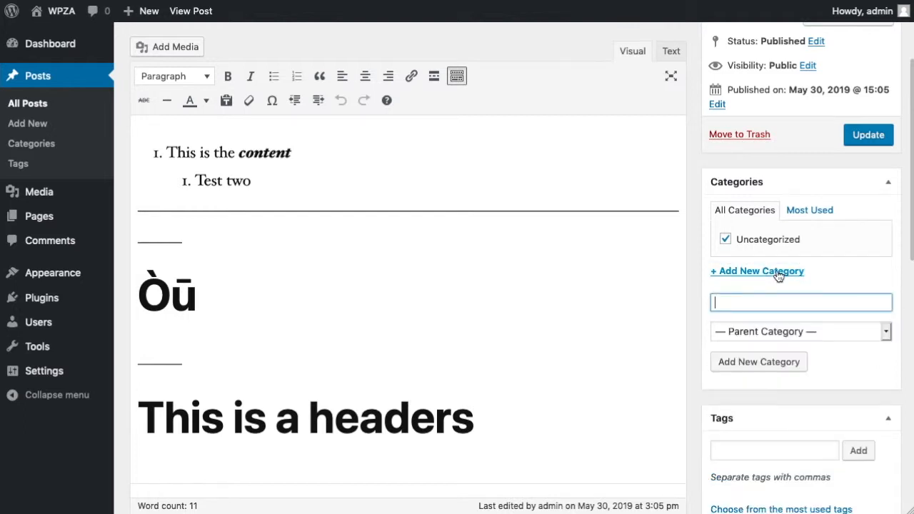
pyautogui.write('Test')
pyautogui.click(759, 362)
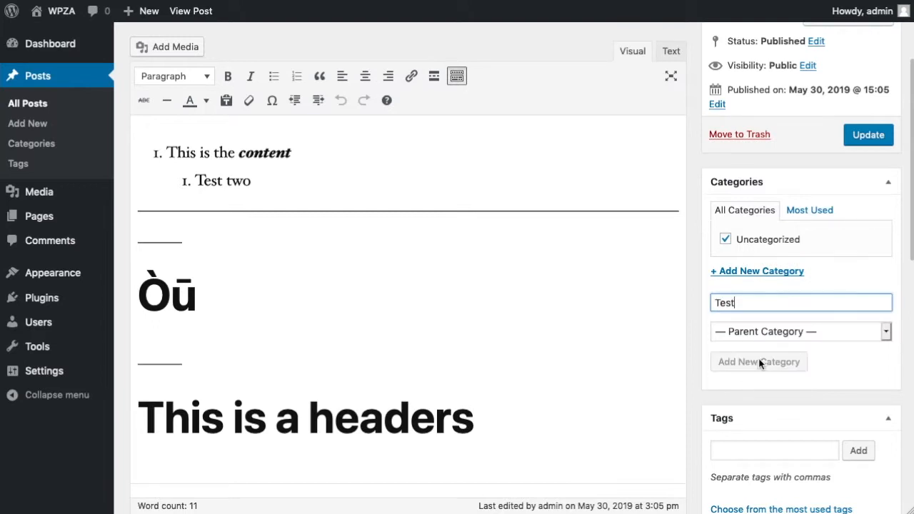
pyautogui.click(726, 256)
# Add the tag "Hello" to the post.
pyautogui.scroll(-3, 870, 292)
pyautogui.click(779, 330)
pyautogui.write('Hello')
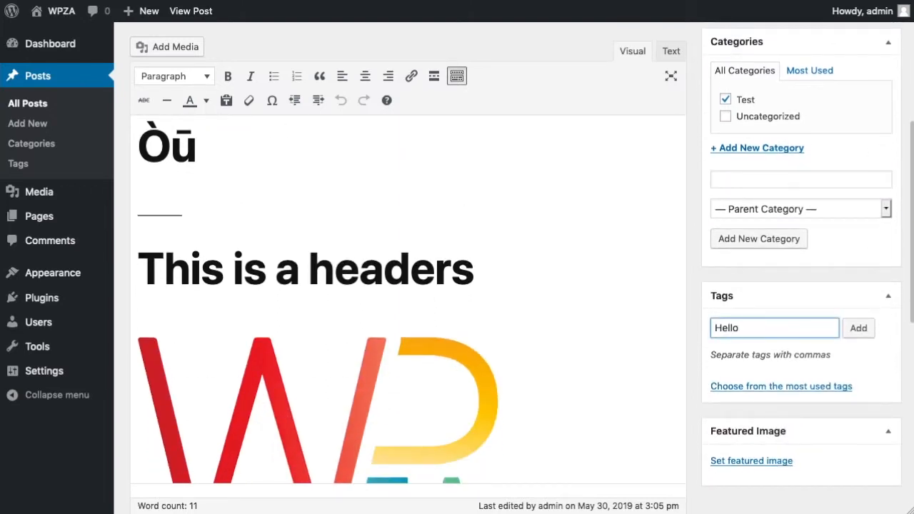
pyautogui.press('Return')
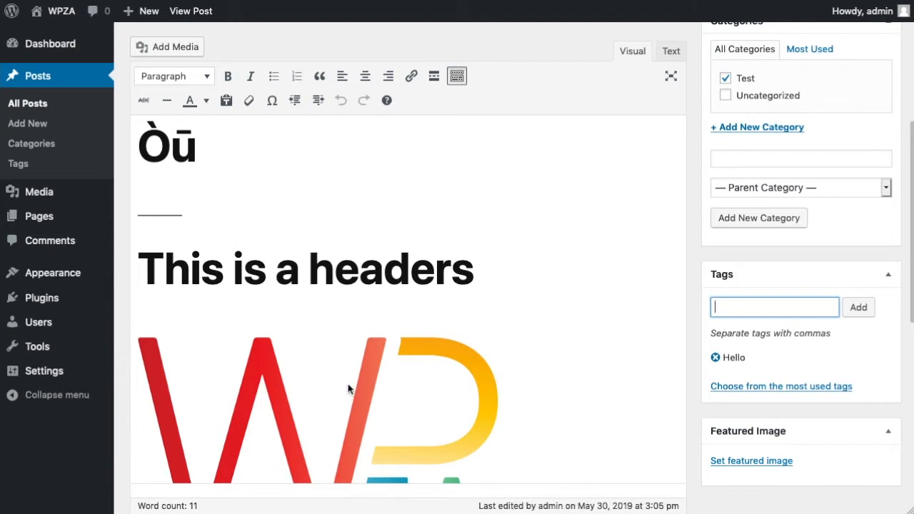
# Set the WPZA logo from the media library as the post's featured image.
pyautogui.click(786, 461)
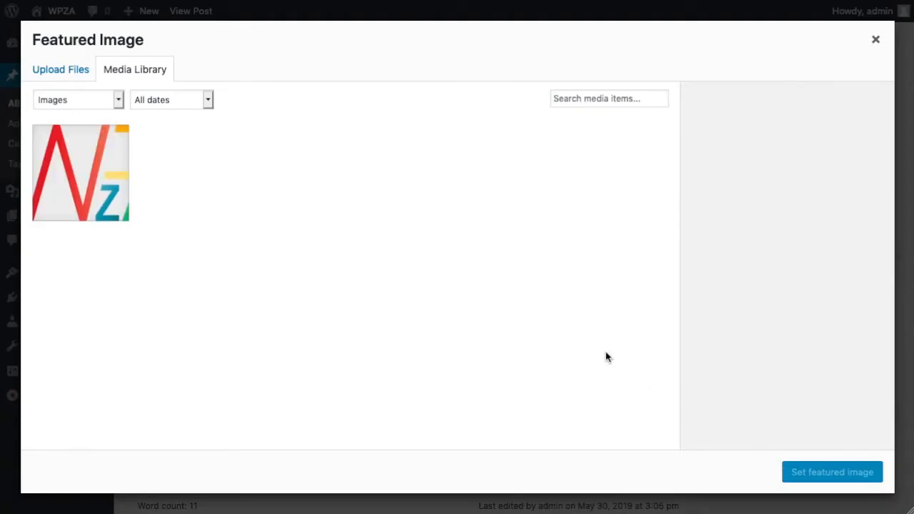
pyautogui.click(94, 174)
pyautogui.click(876, 475)
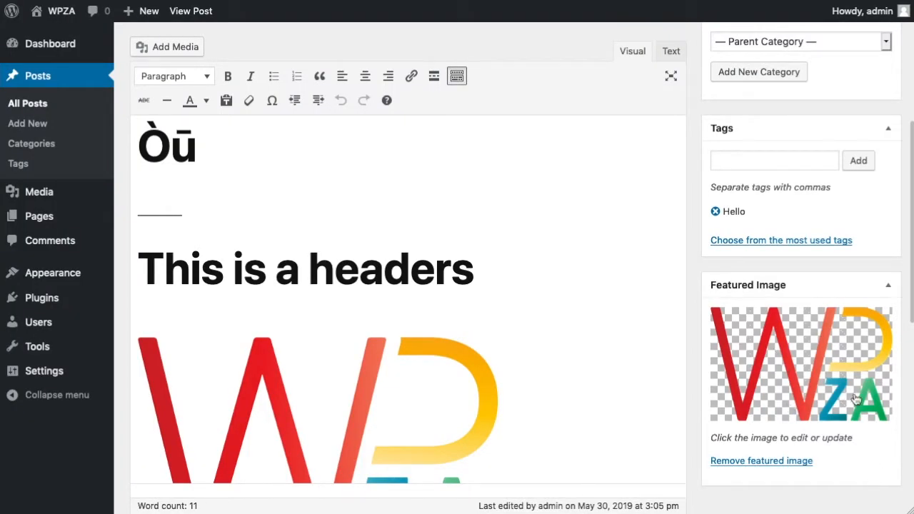
pyautogui.scroll(-2, 857, 410)
pyautogui.scroll(-5, 861, 422)
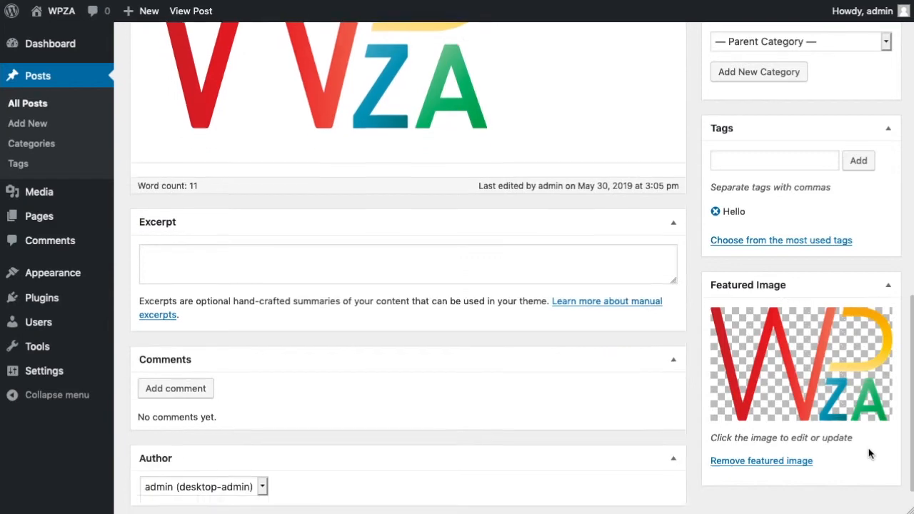
# Update the post with its new category, tag and featured image, and review its live page down to the comment form.
pyautogui.scroll(8, 870, 453)
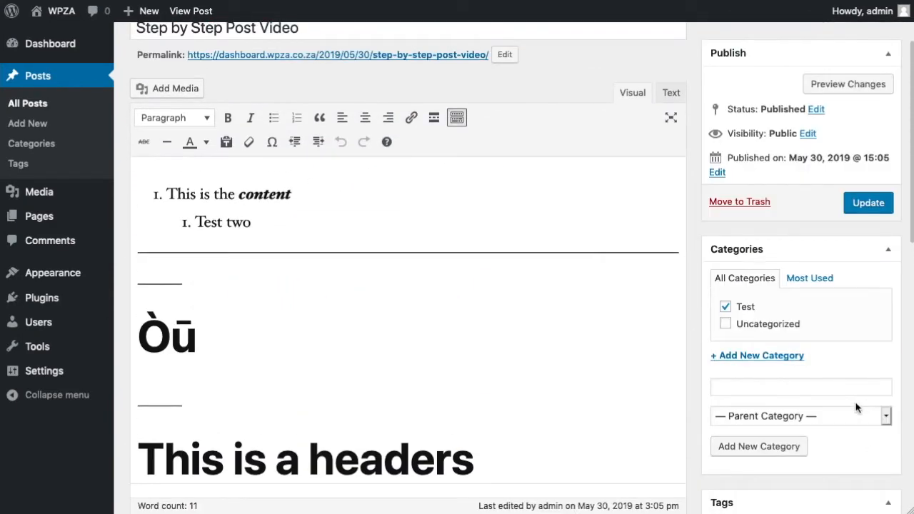
pyautogui.click(874, 203)
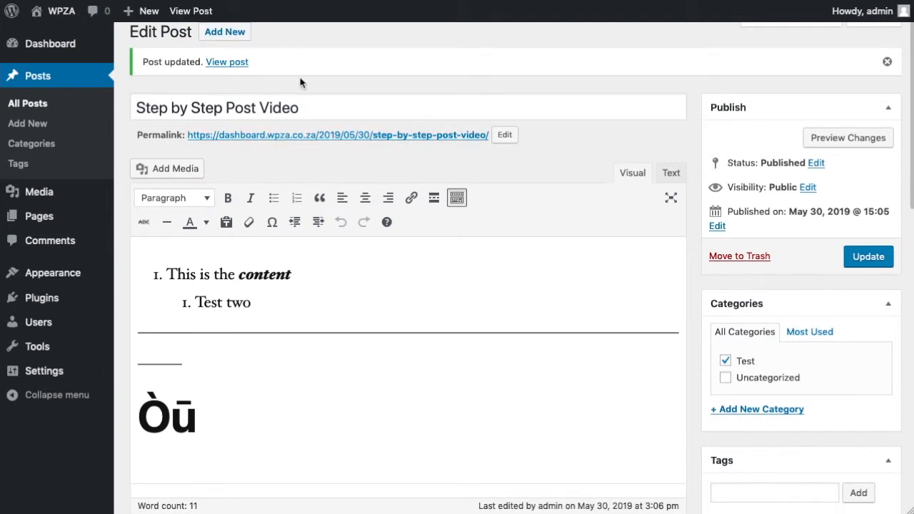
pyautogui.click(339, 139)
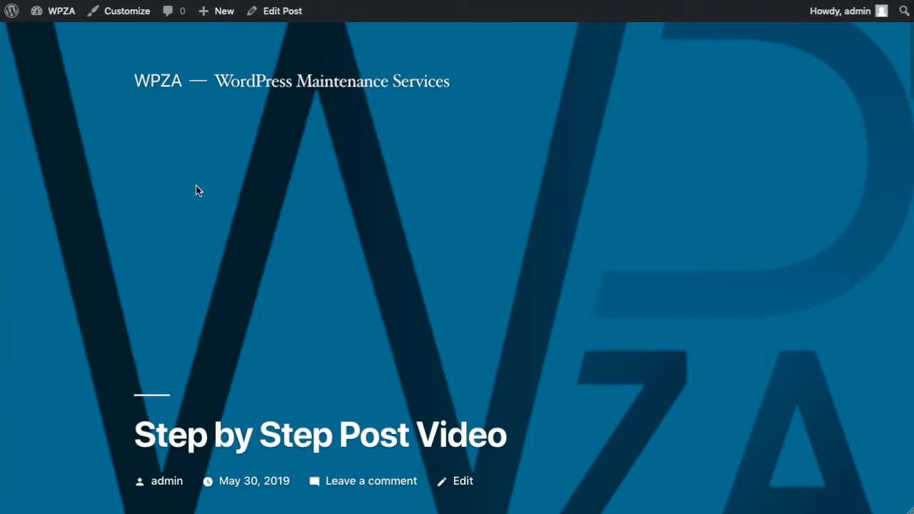
pyautogui.scroll(-8, 653, 319)
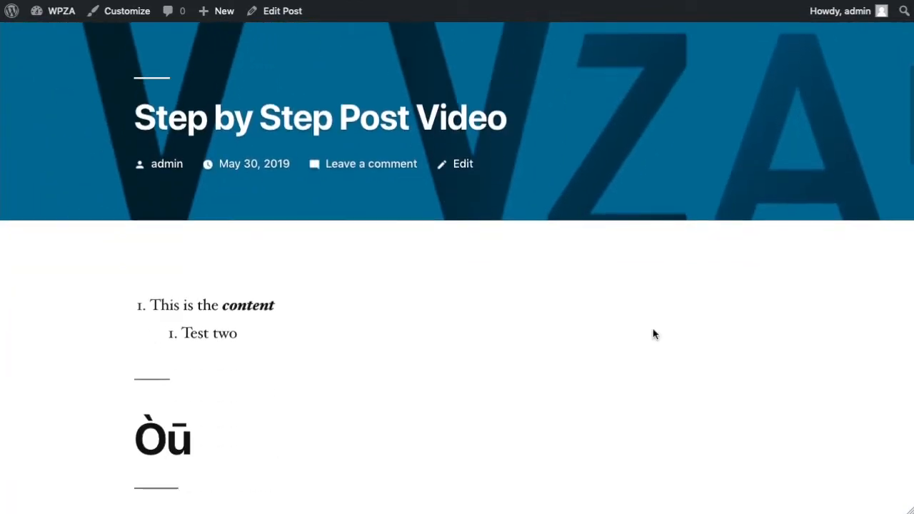
pyautogui.scroll(-7, 649, 398)
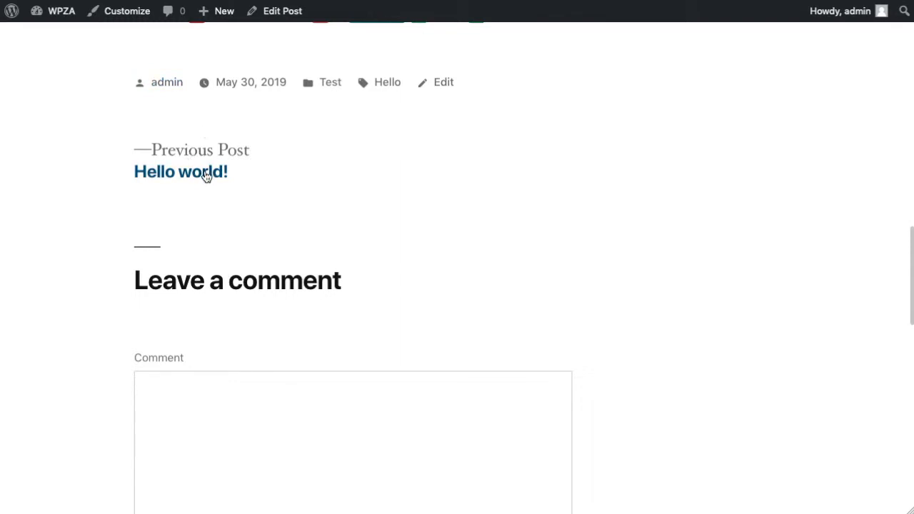
pyautogui.scroll(-1, 681, 265)
pyautogui.scroll(-2, 681, 265)
pyautogui.scroll(15, 680, 264)
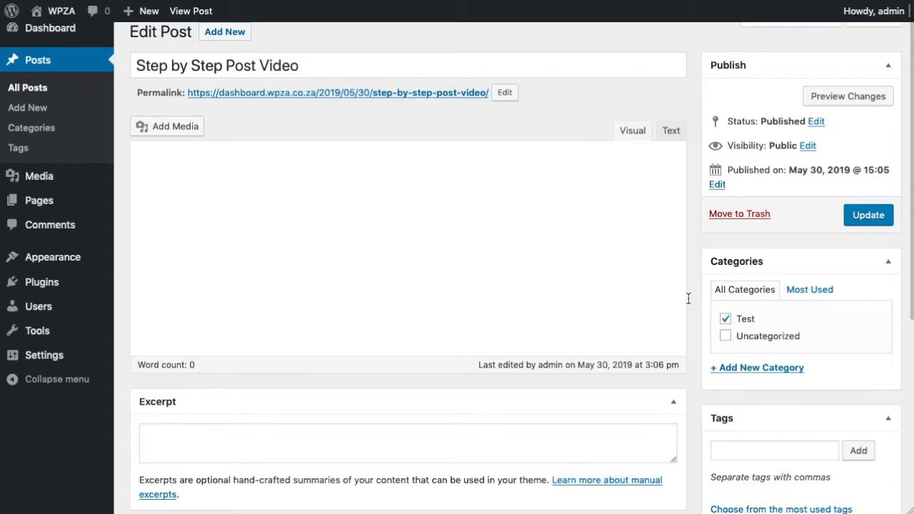
pyautogui.press('super+r')
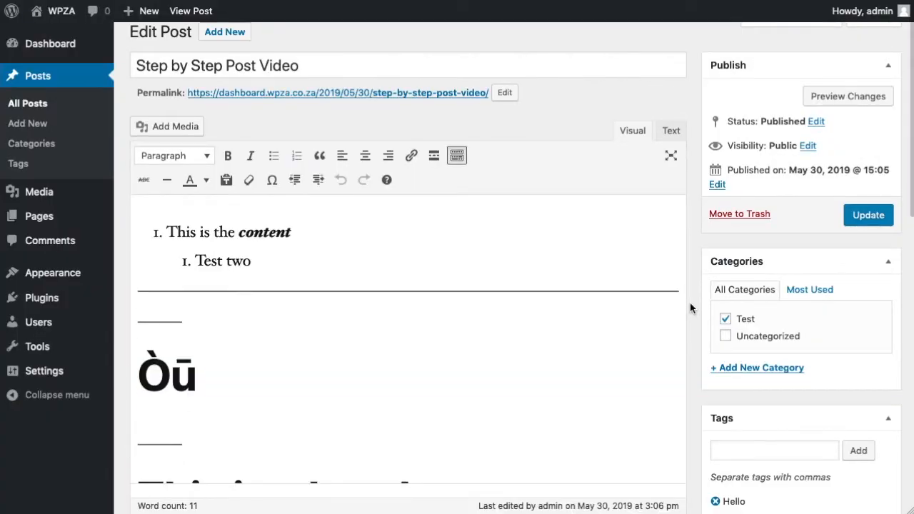
# Move the "Hello world!" post to the trash, delete it permanently and return to the list of all posts.
pyautogui.click(29, 103)
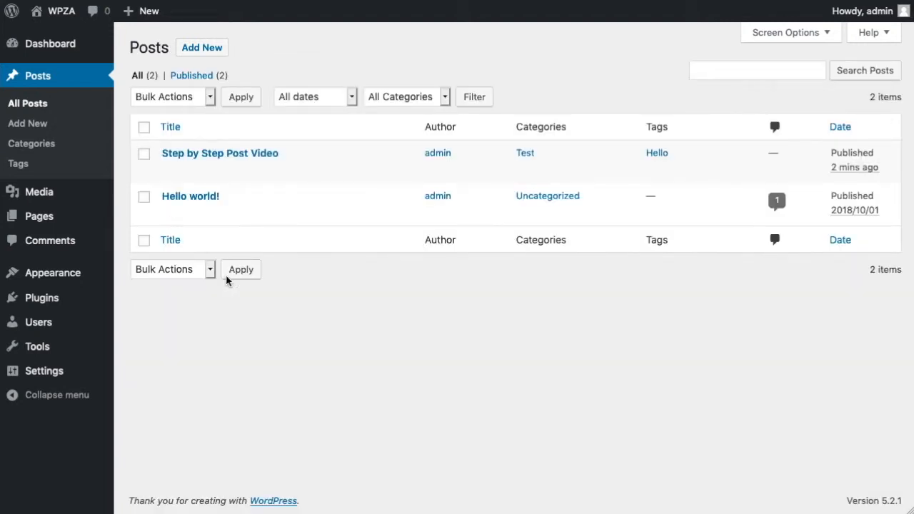
pyautogui.moveTo(194, 198)
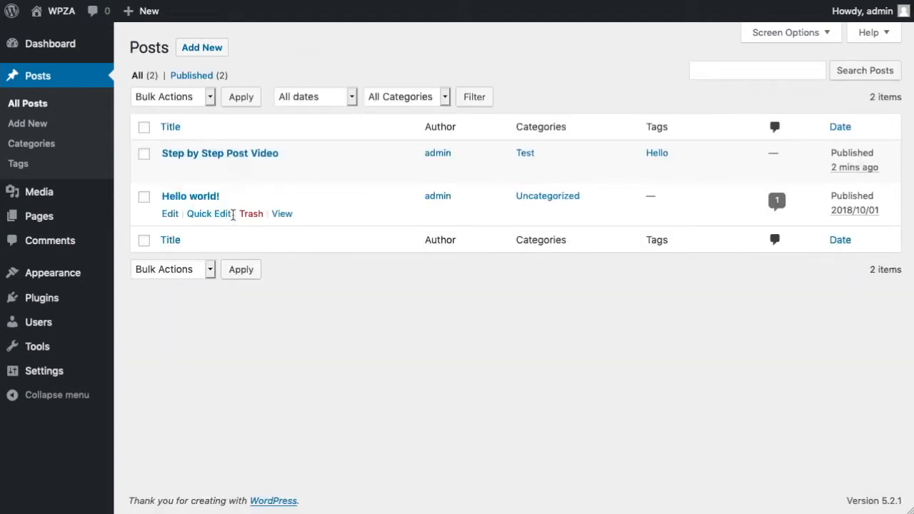
pyautogui.click(250, 216)
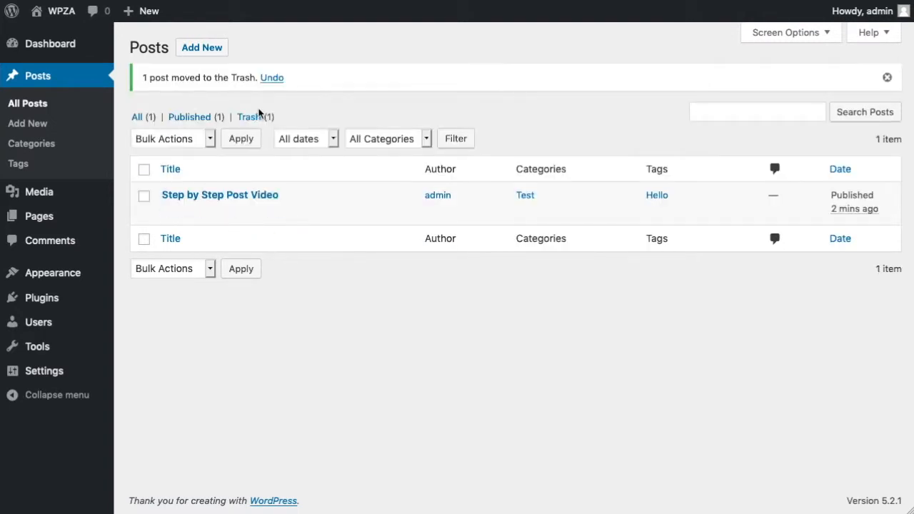
pyautogui.click(257, 117)
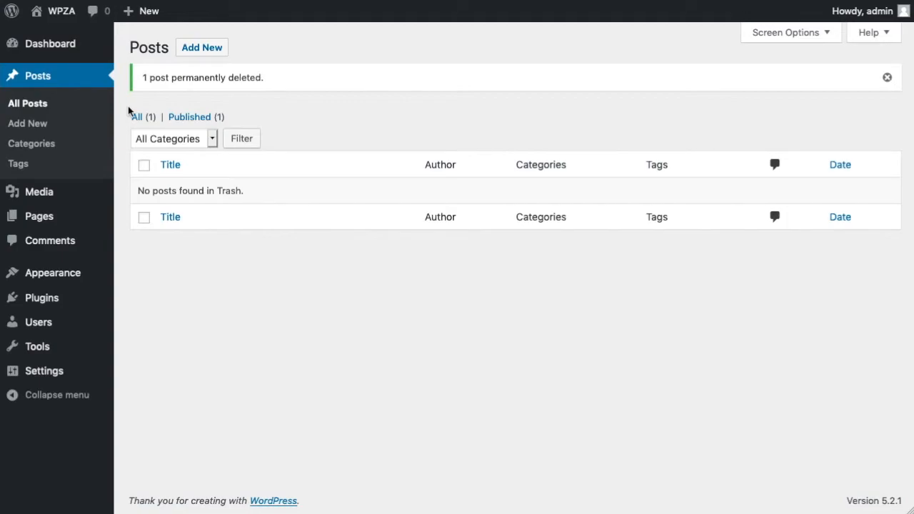
pyautogui.click(133, 119)
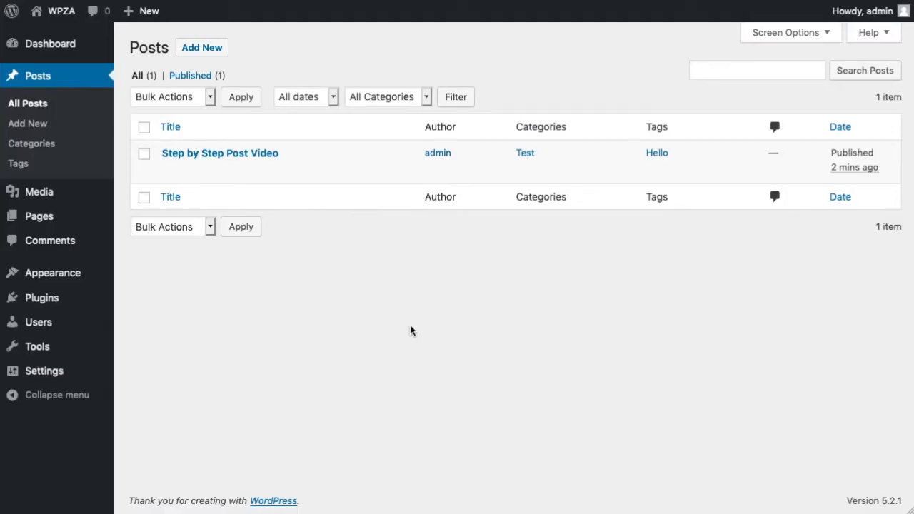
# Quick-edit the "Step by Step Post Video" post, changing its category from Test to Uncategorized and its status to Draft.
pyautogui.moveTo(274, 173)
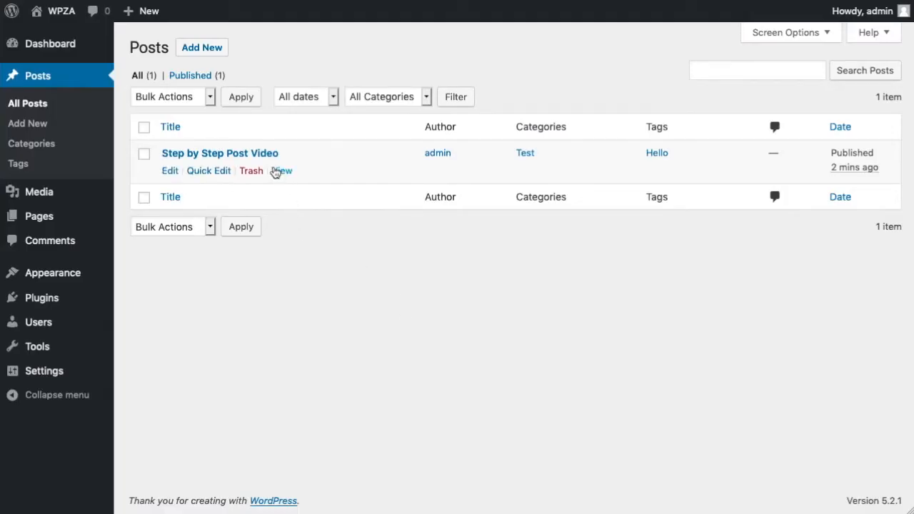
pyautogui.click(206, 172)
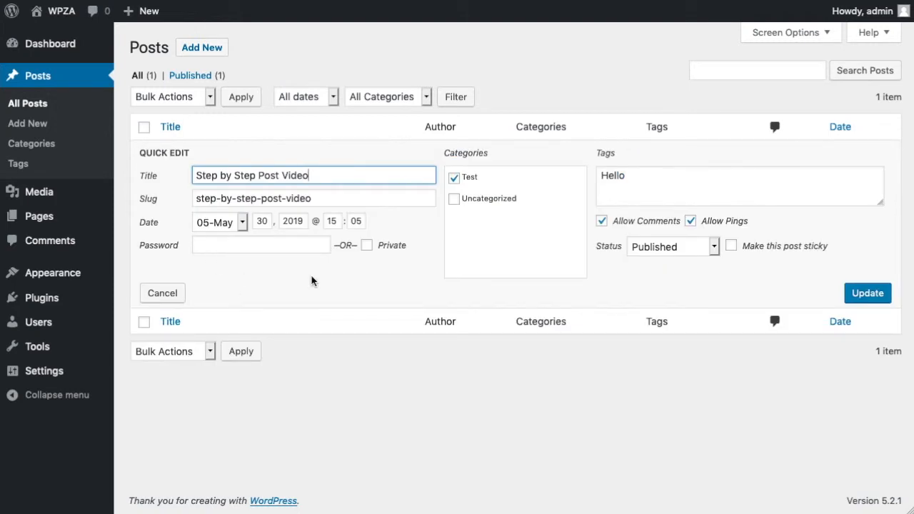
pyautogui.click(454, 177)
pyautogui.click(454, 199)
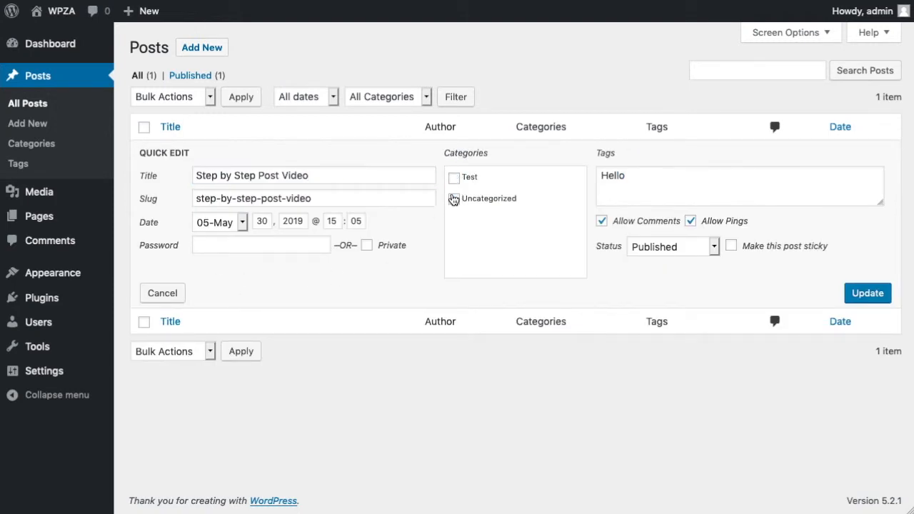
pyautogui.click(710, 247)
pyautogui.click(704, 203)
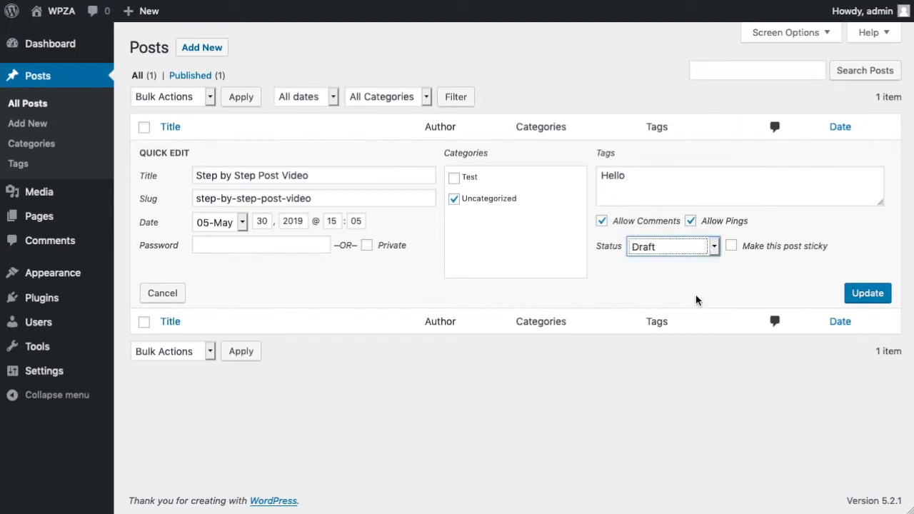
pyautogui.click(875, 294)
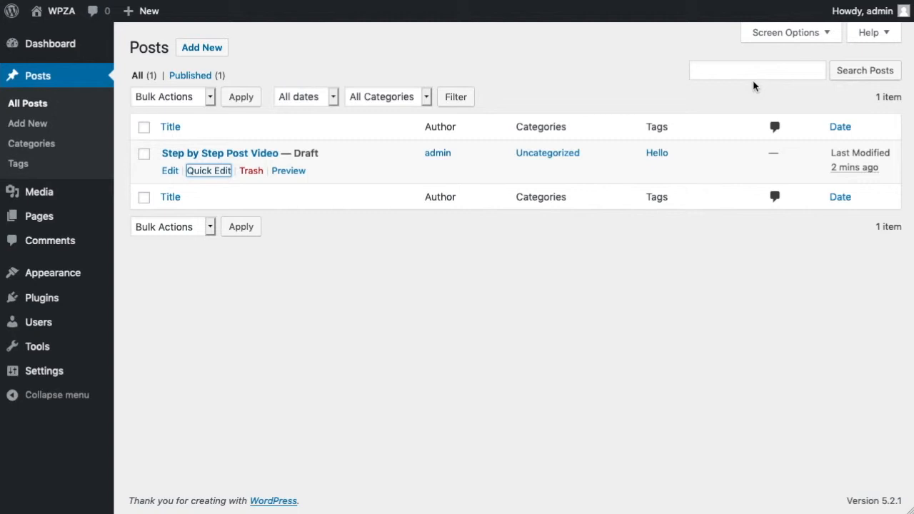
# Read the posts screen's help on Screen Content, Available Actions and Bulk Actions.
pyautogui.click(891, 35)
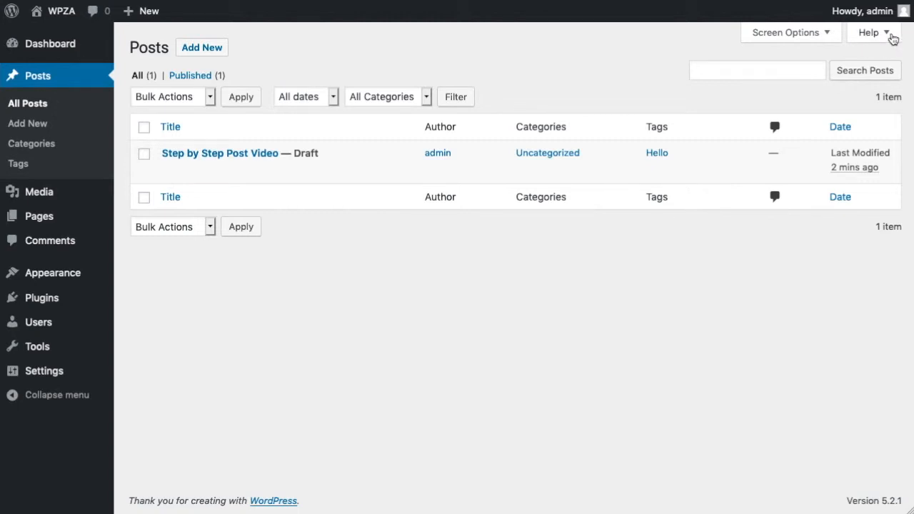
pyautogui.click(892, 36)
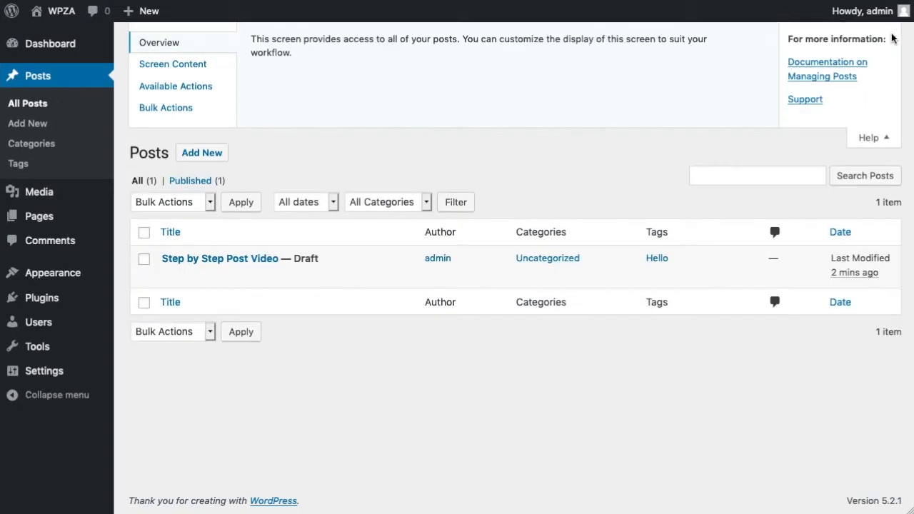
pyautogui.click(192, 72)
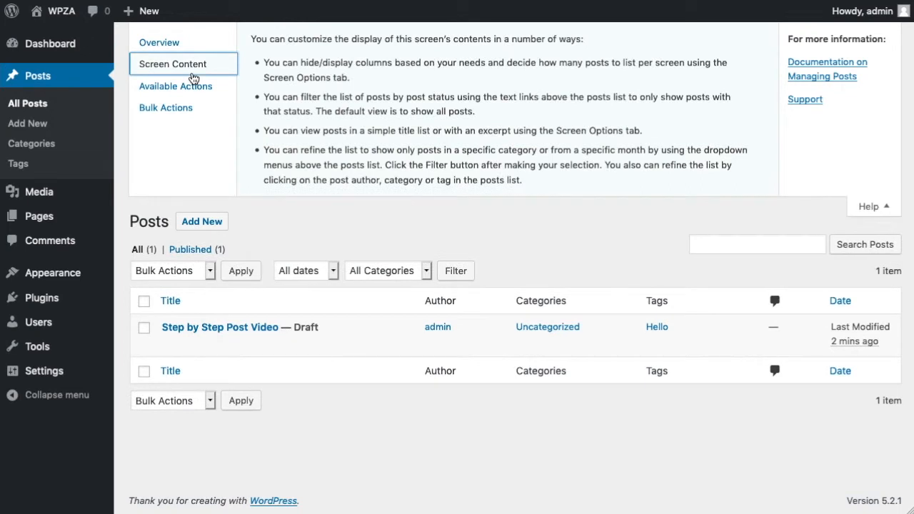
pyautogui.click(184, 93)
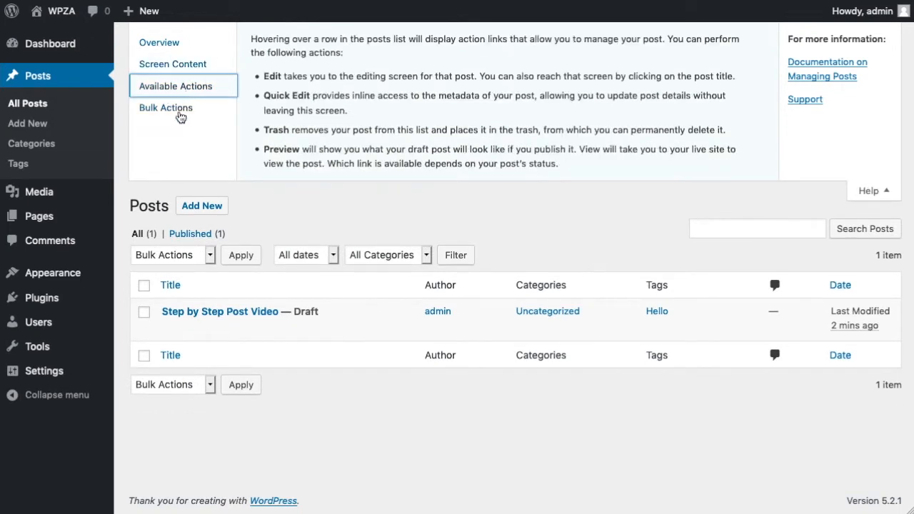
pyautogui.click(182, 108)
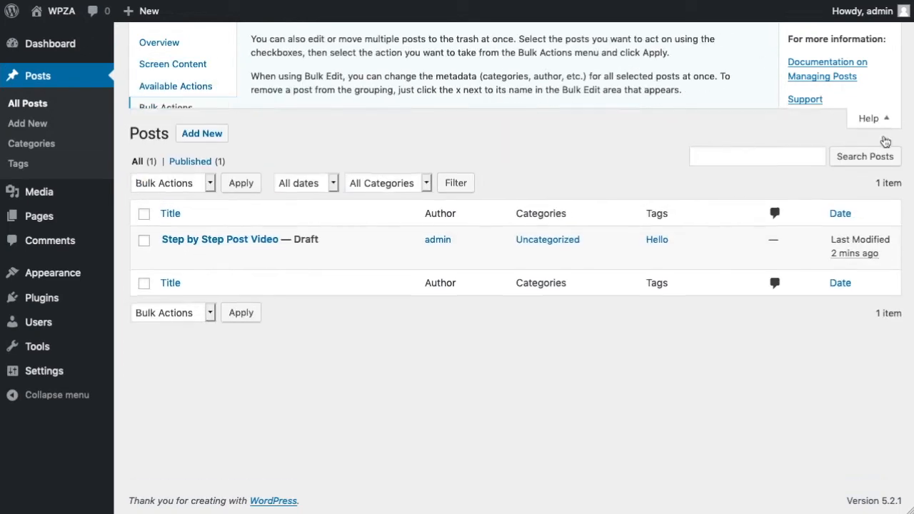
pyautogui.click(884, 137)
# Configure the posts list to hide the Comments column, keep the Date column and use Excerpt View.
pyautogui.click(830, 35)
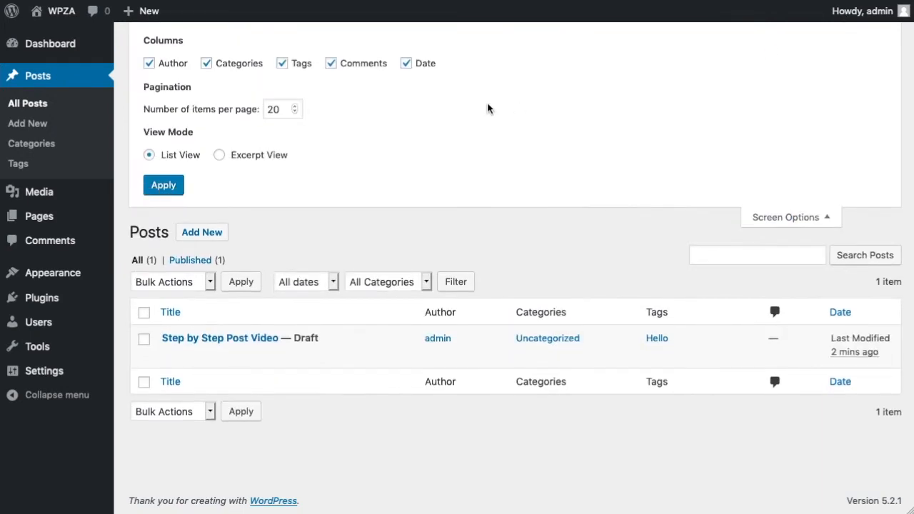
pyautogui.click(405, 64)
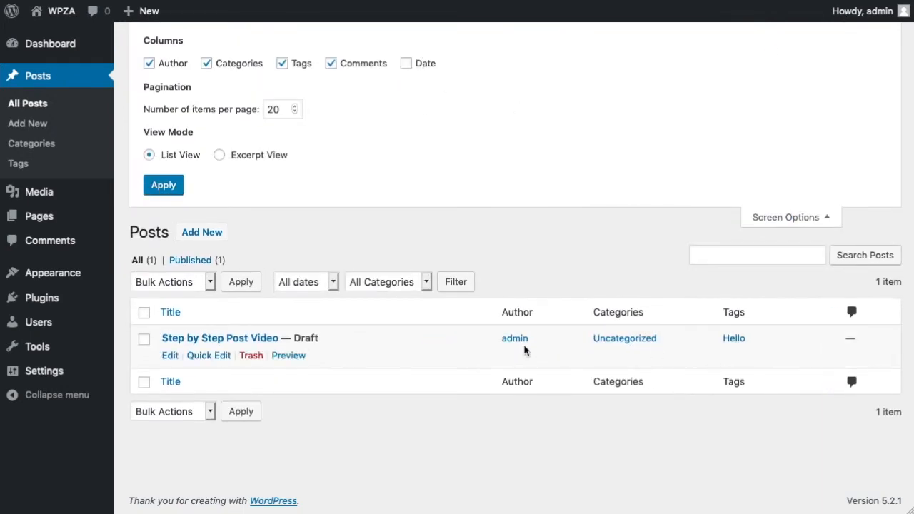
pyautogui.click(409, 64)
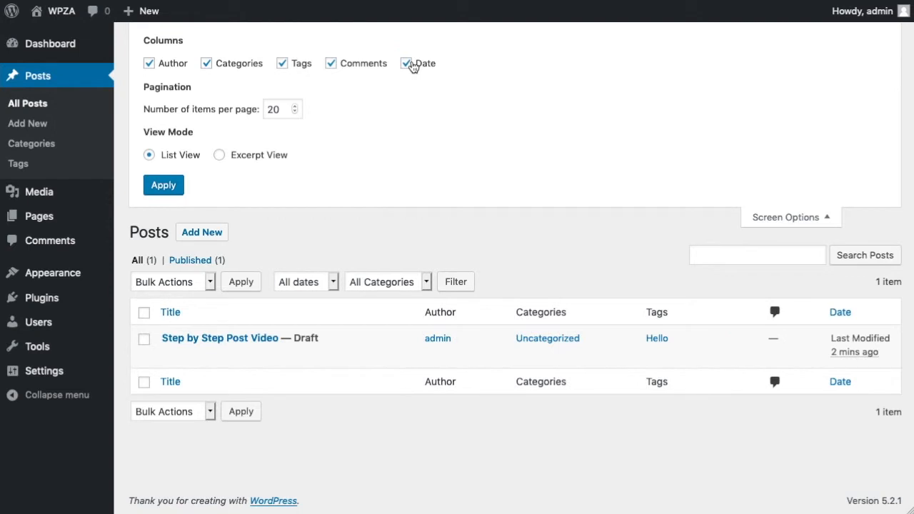
pyautogui.click(330, 64)
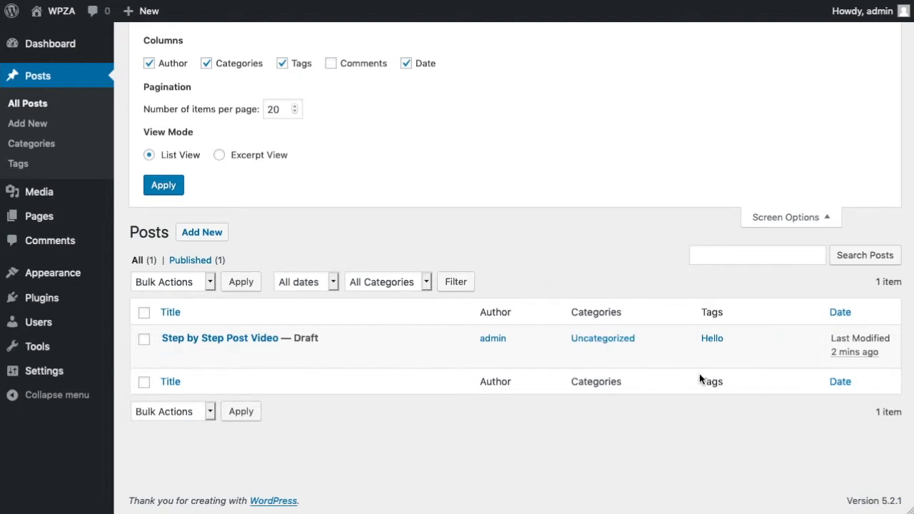
pyautogui.click(220, 157)
pyautogui.click(171, 187)
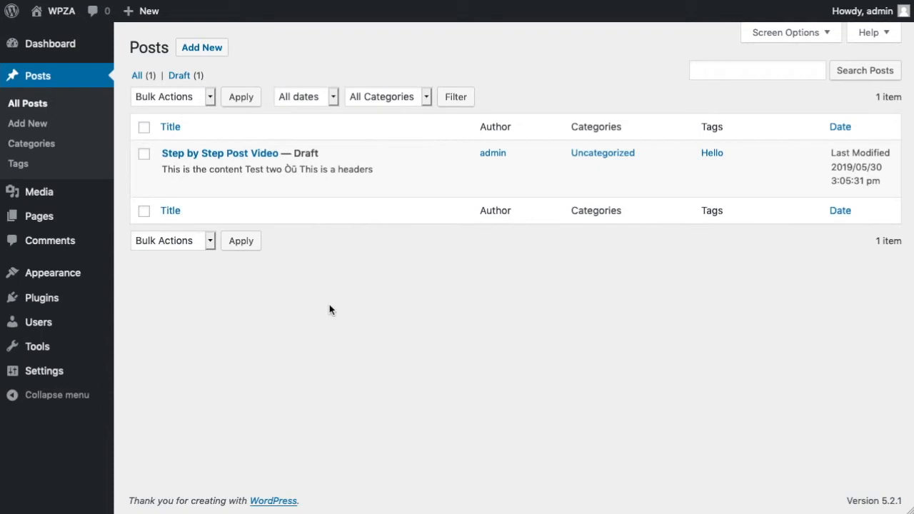
# Add the excerpt "Hello" to the "Step by Step Post Video" draft and publish it.
pyautogui.moveTo(188, 182)
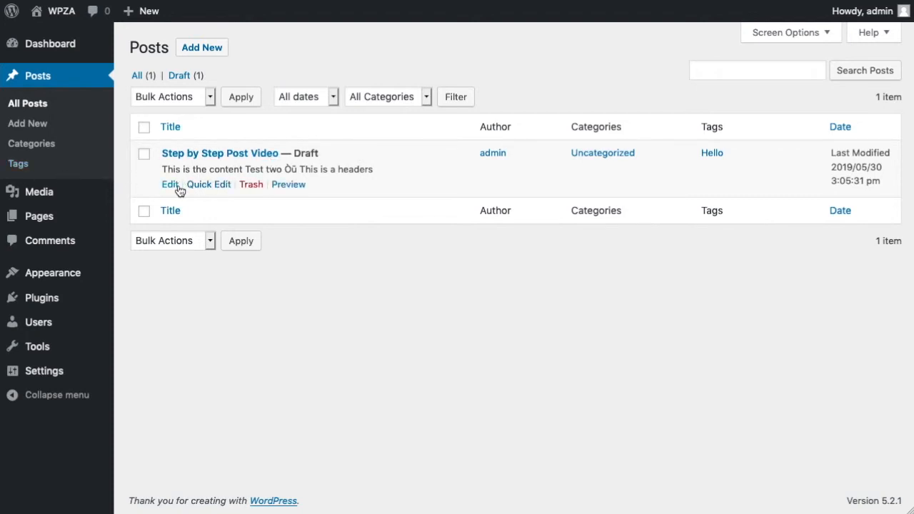
pyautogui.click(175, 189)
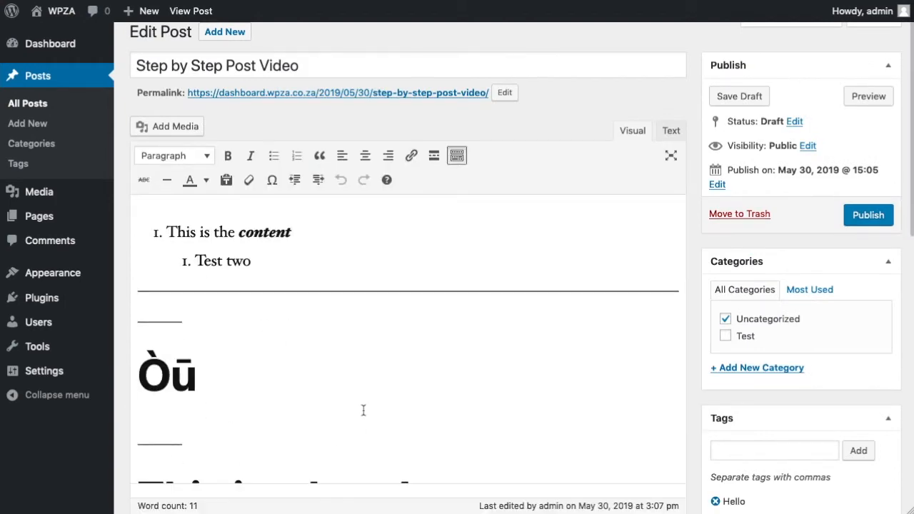
pyautogui.scroll(-8, 363, 411)
pyautogui.scroll(-1, 362, 406)
pyautogui.click(259, 343)
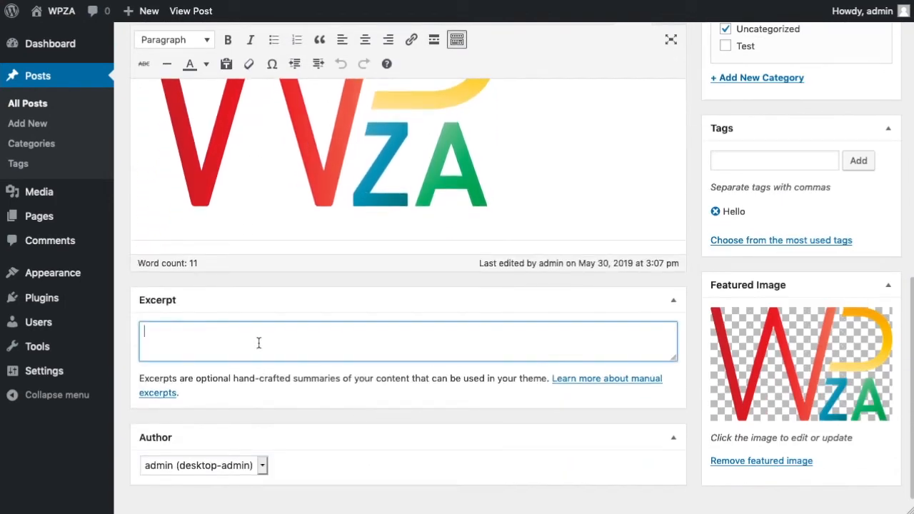
pyautogui.write('Hello')
pyautogui.scroll(1, 689, 308)
pyautogui.scroll(5, 689, 307)
pyautogui.click(868, 204)
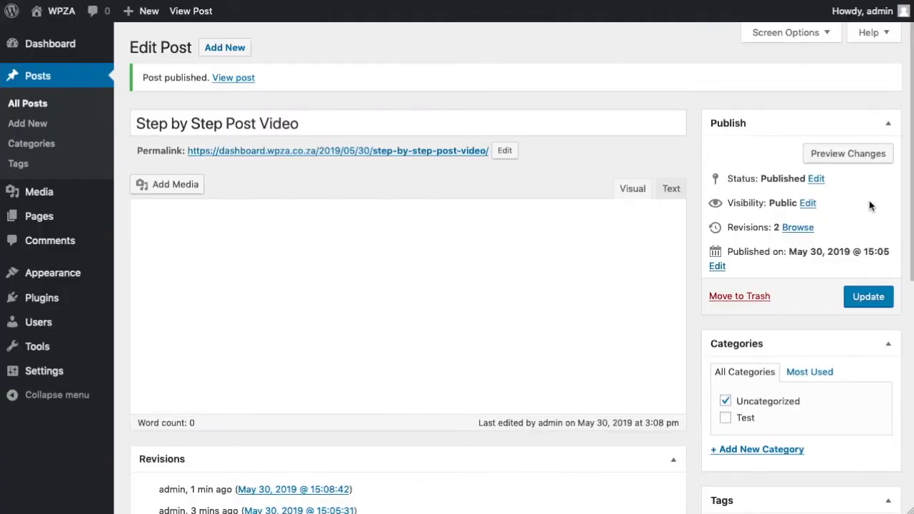
# Check the post's excerpt in the list of all posts.
pyautogui.click(40, 105)
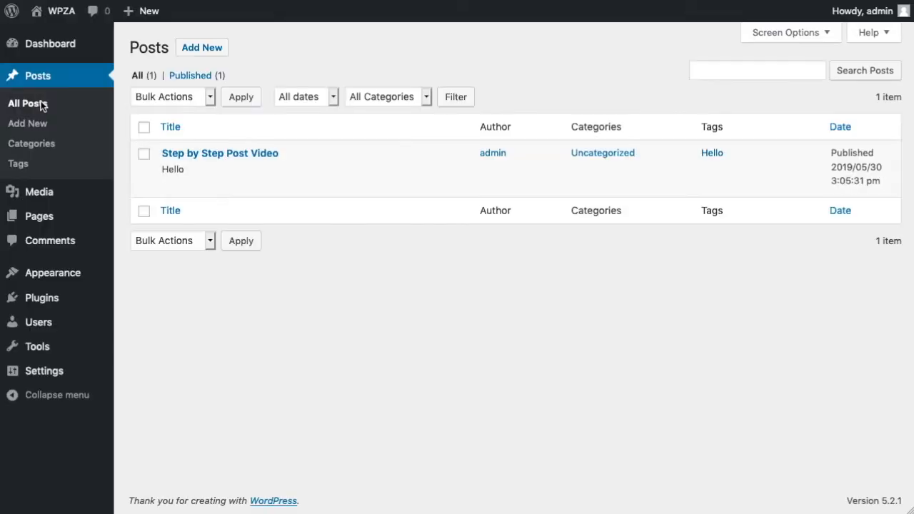
pyautogui.moveTo(173, 169)
pyautogui.moveTo(458, 178)
pyautogui.rightClick(531, 286)
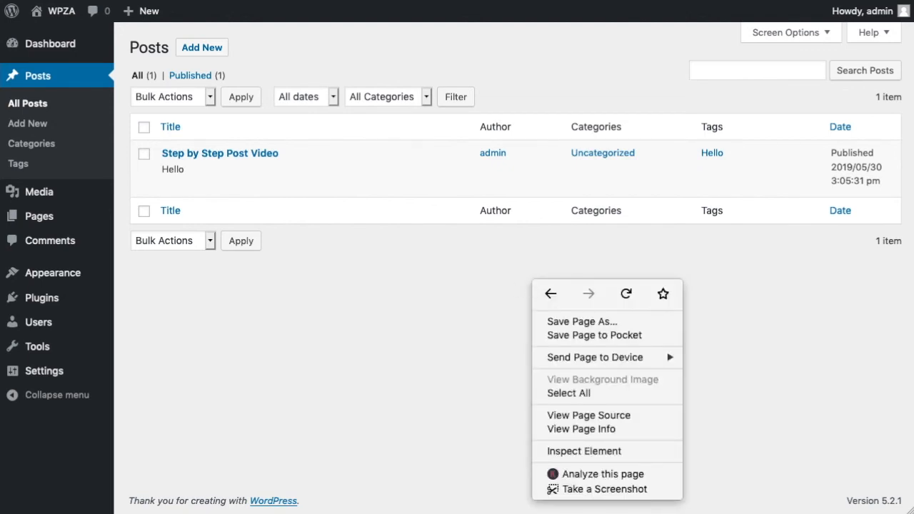
pyautogui.press('Escape')
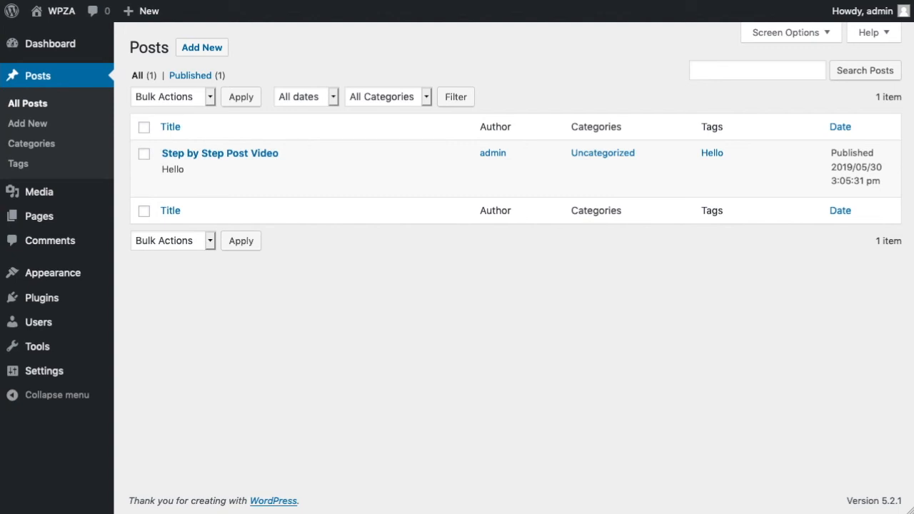